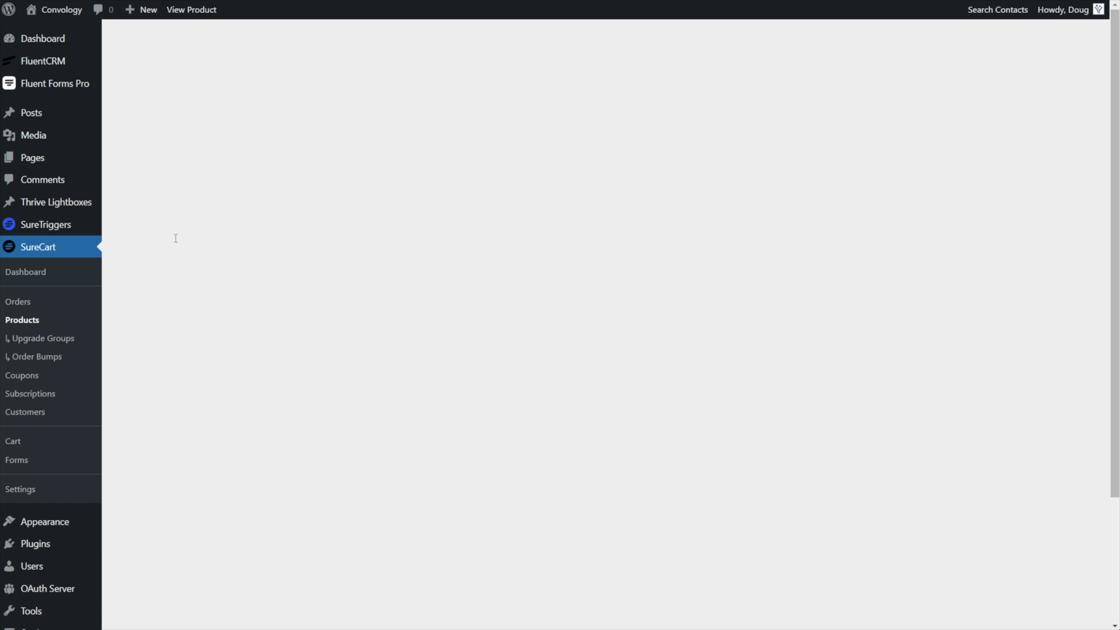
Step: Scroll the Edit Product page to review the Monthly, Quarterly and Annual prices
{"action": "scroll", "coordinate": [291, 247], "scroll_direction": "down", "scroll_amount": 7}
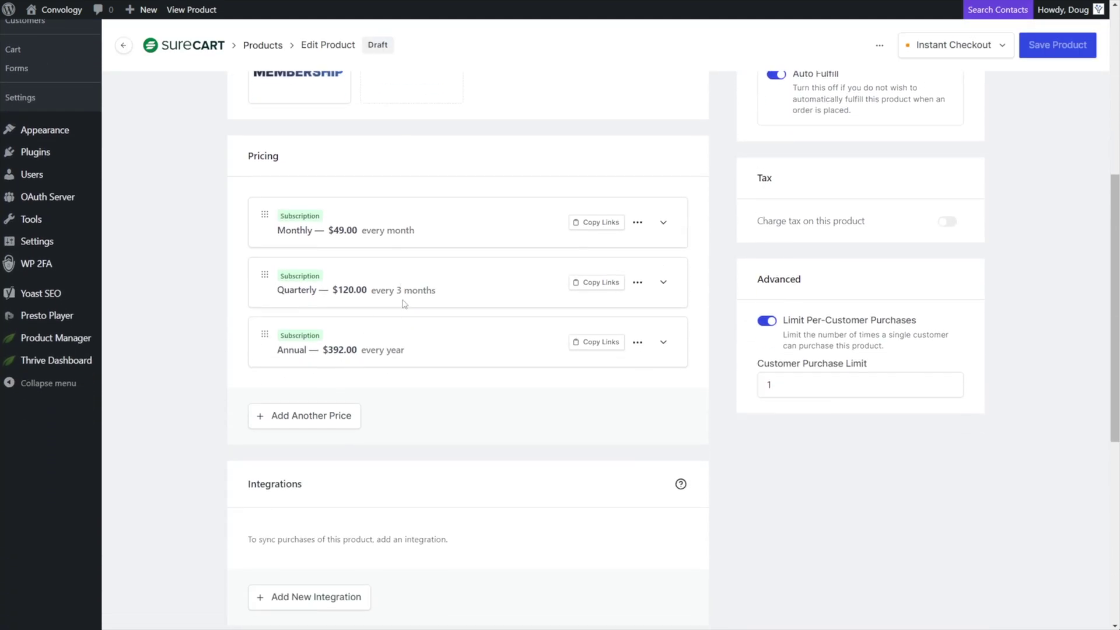
{"action": "scroll", "coordinate": [585, 365], "scroll_direction": "up", "scroll_amount": 5}
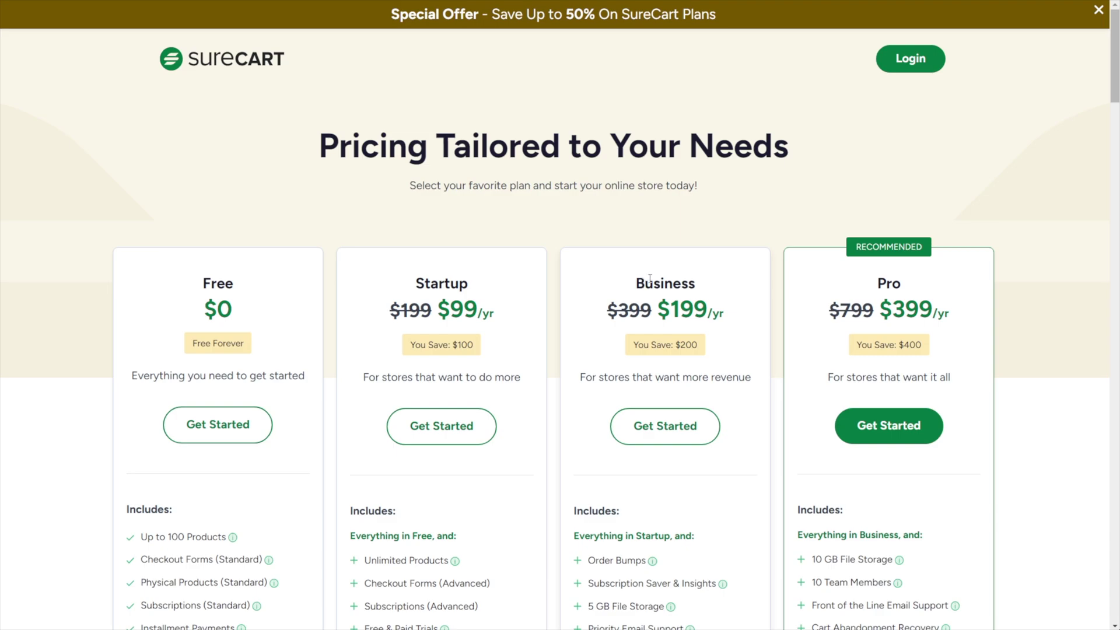
Step: On the SureCart pricing page, highlight 'SureTriggers Pro' and the 'Business' plan name
{"action": "scroll", "coordinate": [648, 283], "scroll_direction": "down", "scroll_amount": 3}
{"action": "left_click_drag", "start_coordinate": [591, 364], "coordinate": [663, 391]}
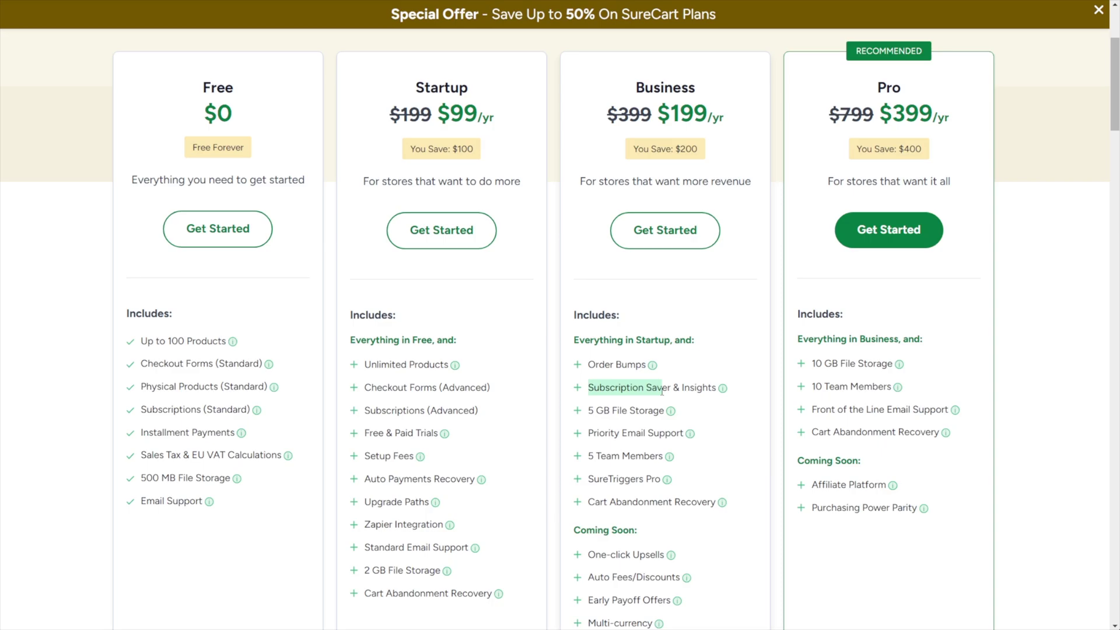
{"action": "scroll", "coordinate": [662, 391], "scroll_direction": "down", "scroll_amount": 2}
{"action": "left_click_drag", "start_coordinate": [589, 348], "coordinate": [655, 350]}
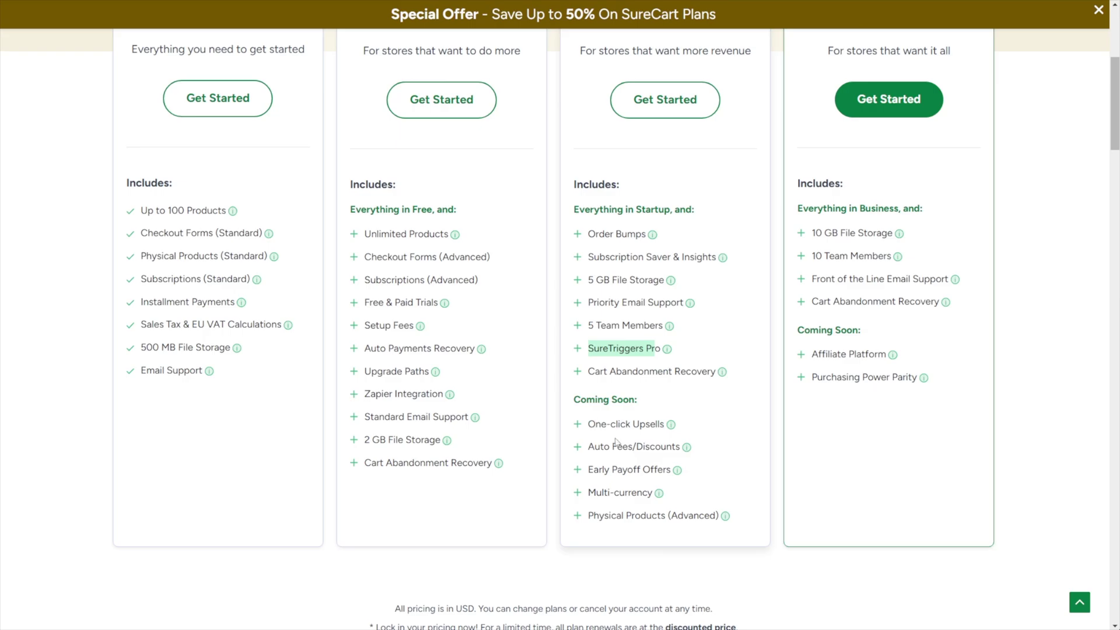
{"action": "scroll", "coordinate": [642, 362], "scroll_direction": "up", "scroll_amount": 5}
{"action": "left_click_drag", "start_coordinate": [635, 284], "coordinate": [702, 280]}
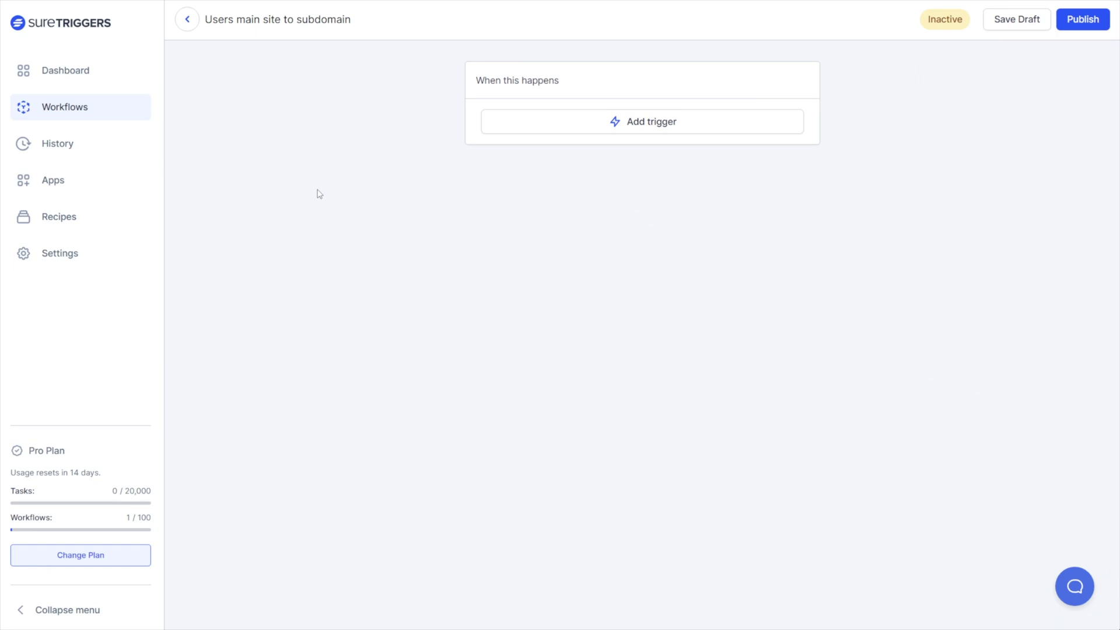
Step: Set the trigger to SureCart Purchase Created for the Community Membership product, using the SureCart connection, and save it
{"action": "left_click", "coordinate": [601, 125]}
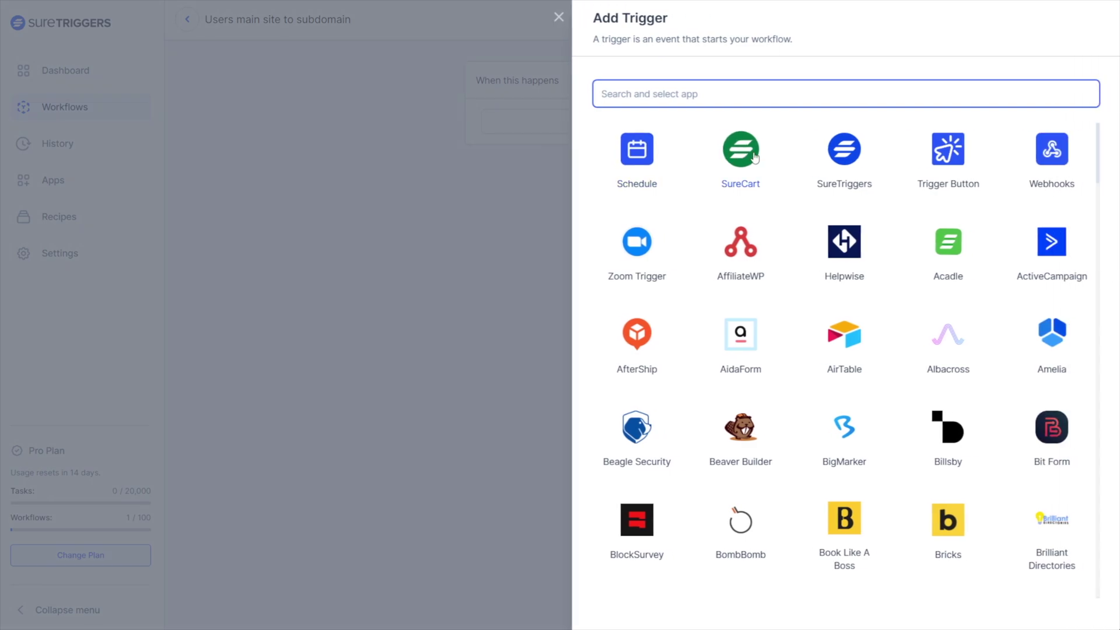
{"action": "left_click", "coordinate": [741, 153]}
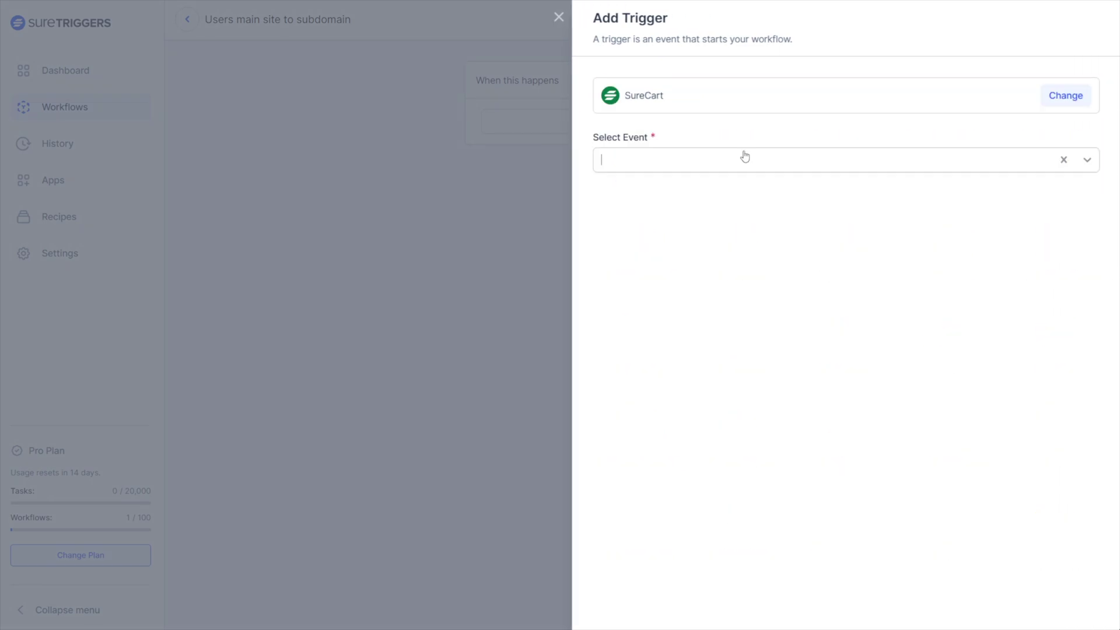
{"action": "left_click", "coordinate": [722, 165]}
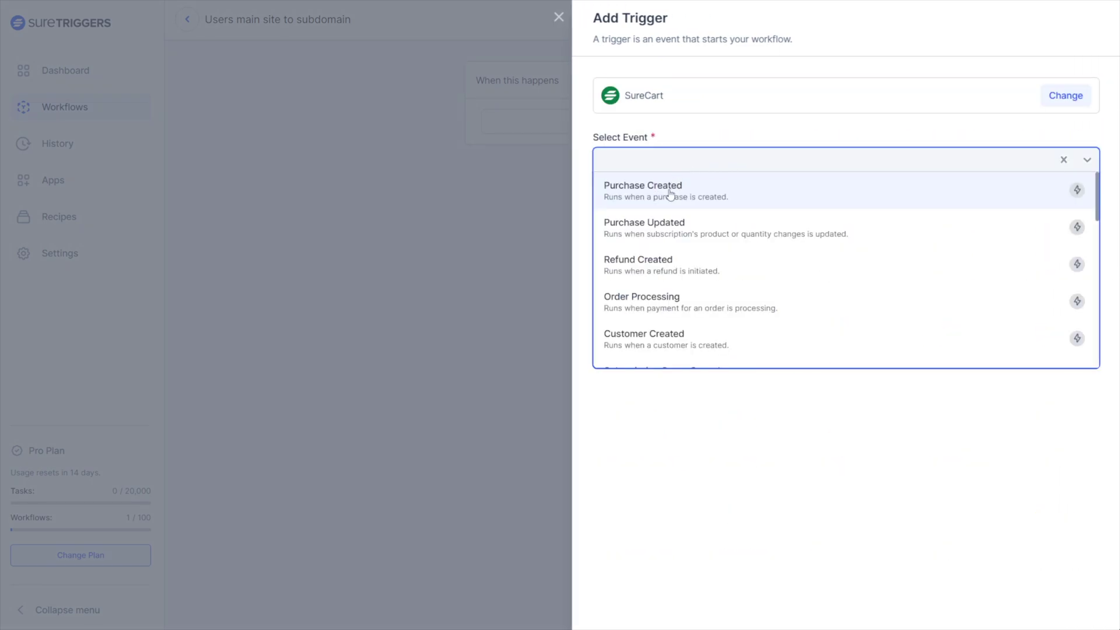
{"action": "left_click", "coordinate": [670, 193]}
{"action": "left_click", "coordinate": [619, 218]}
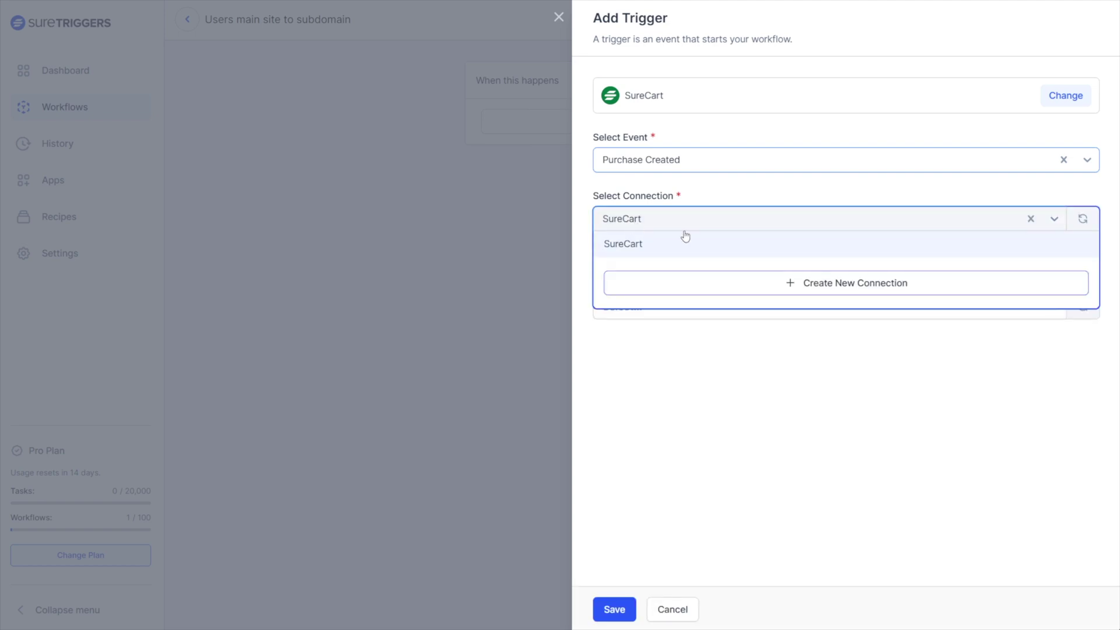
{"action": "left_click", "coordinate": [639, 248]}
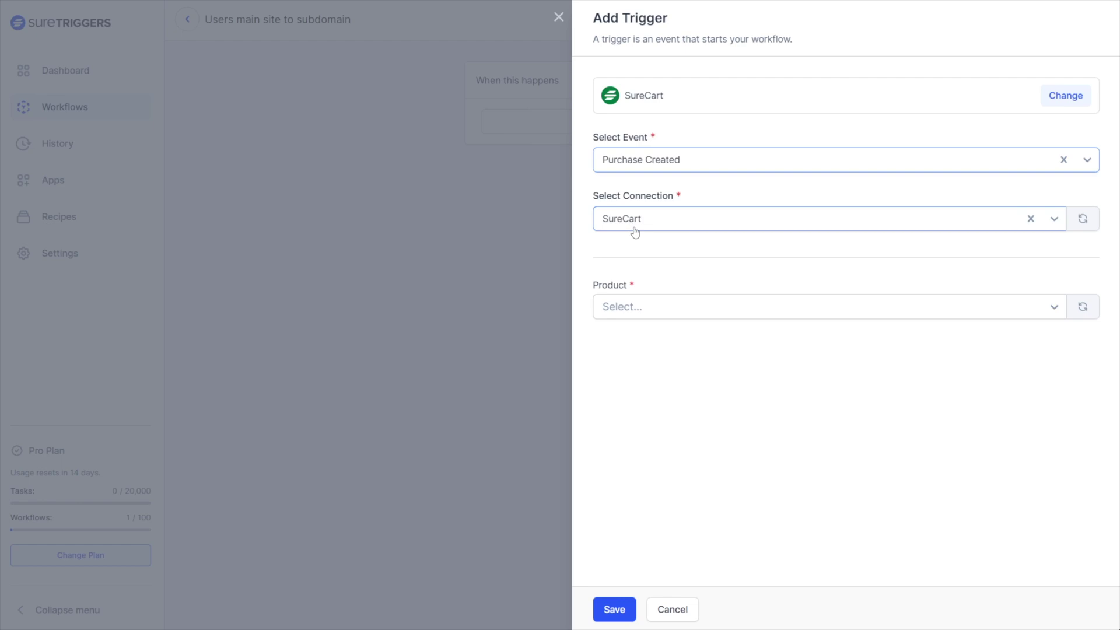
{"action": "left_click", "coordinate": [628, 309]}
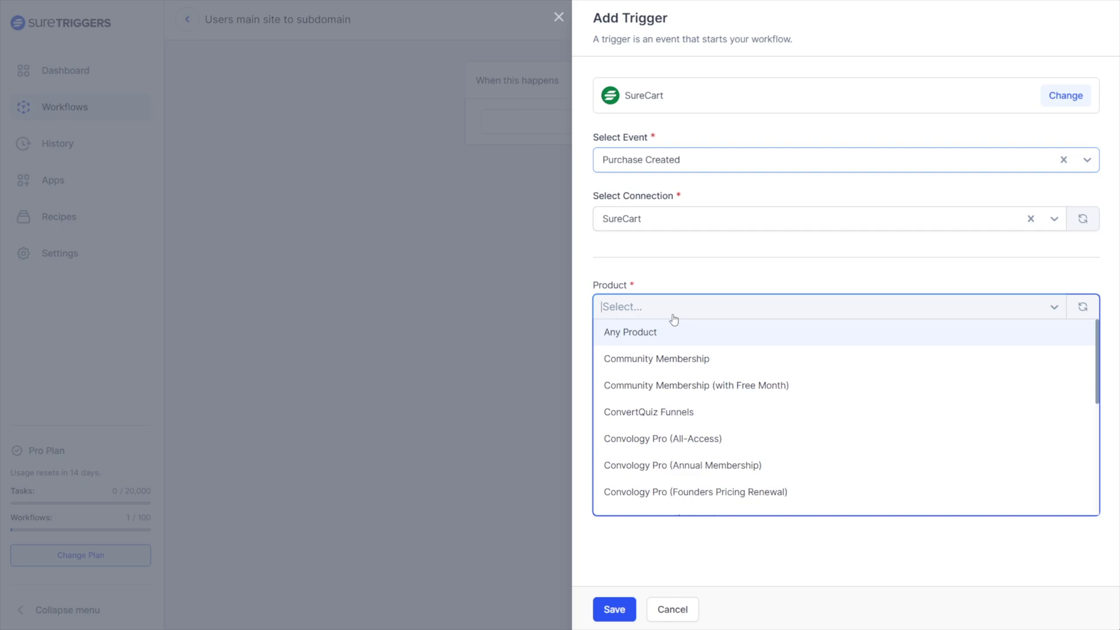
{"action": "left_click", "coordinate": [656, 359]}
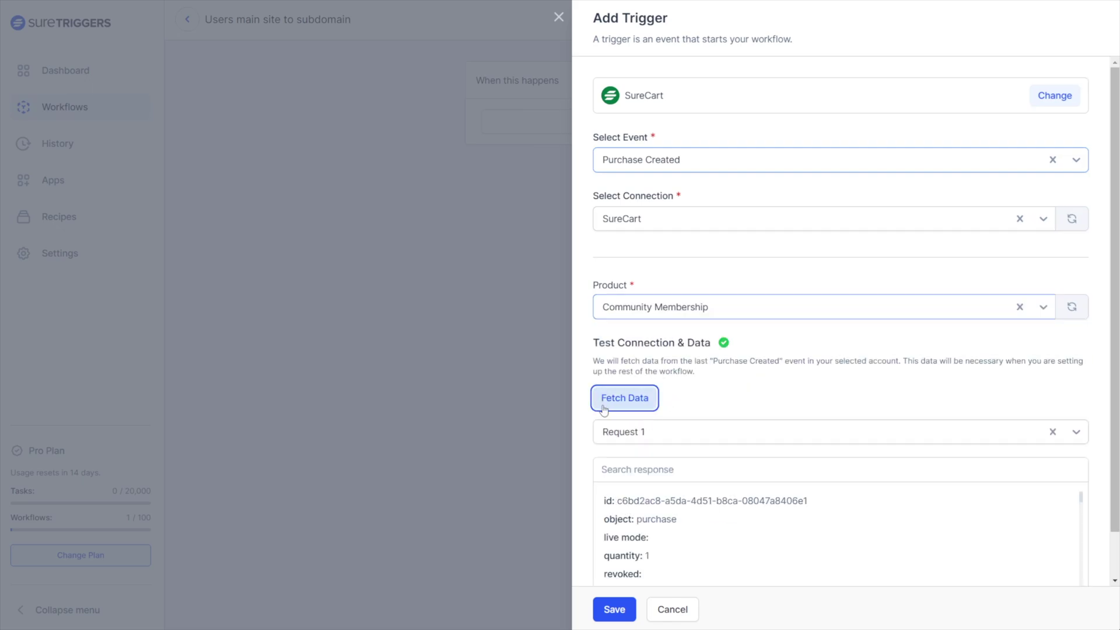
{"action": "left_click", "coordinate": [615, 609]}
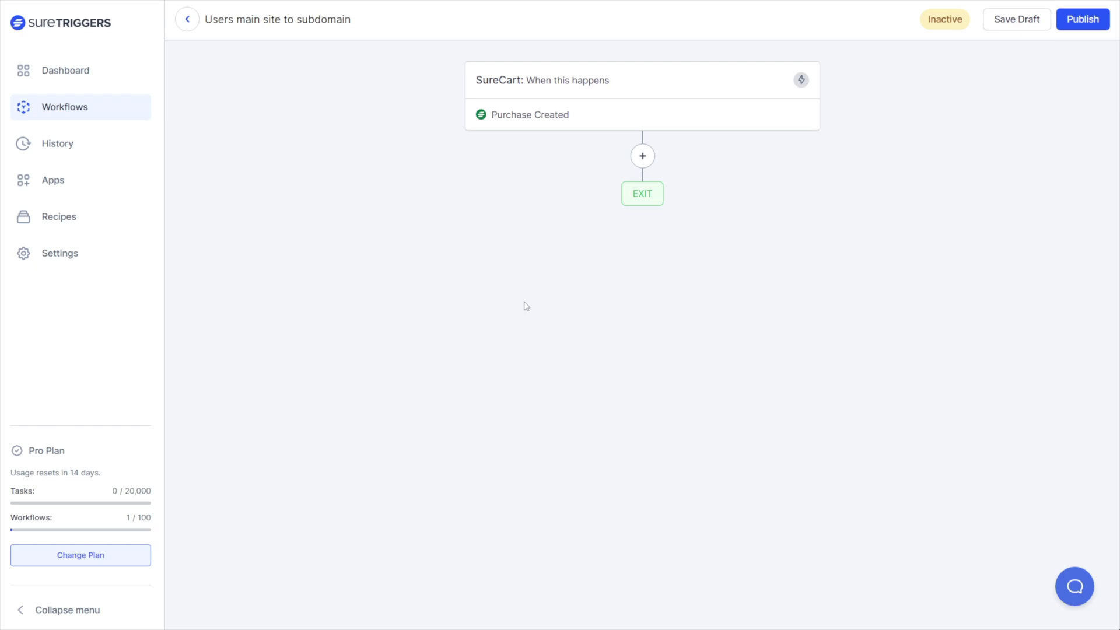
{"action": "left_click", "coordinate": [643, 156]}
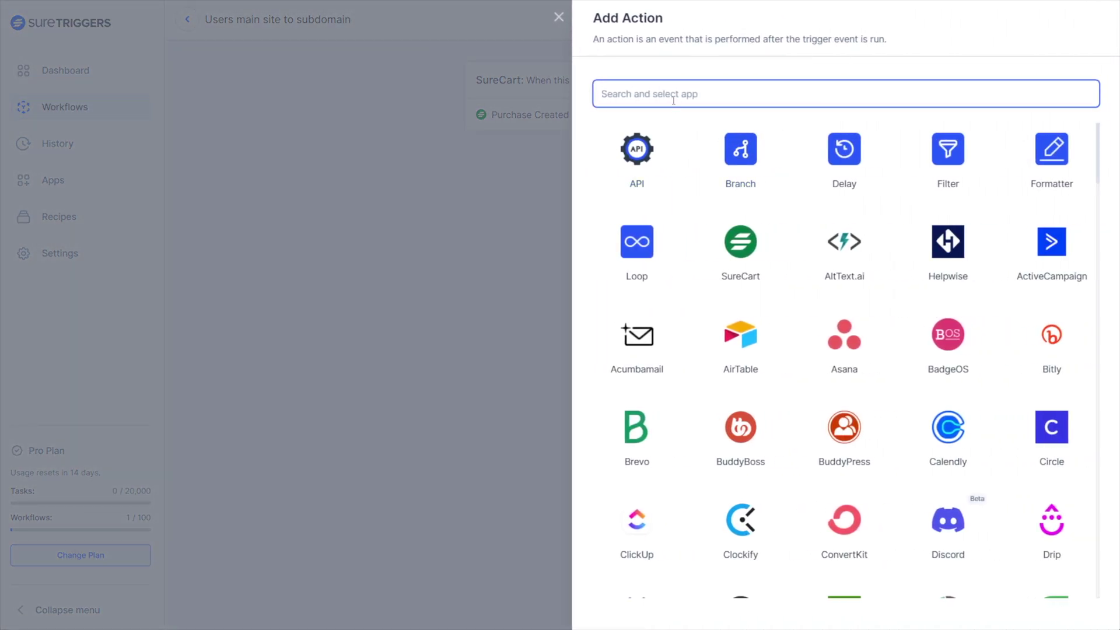
Step: Add a WordPress Create/Update User action on the WordPress - marketingfunnels.live connection
{"action": "type", "text": "wordpres"}
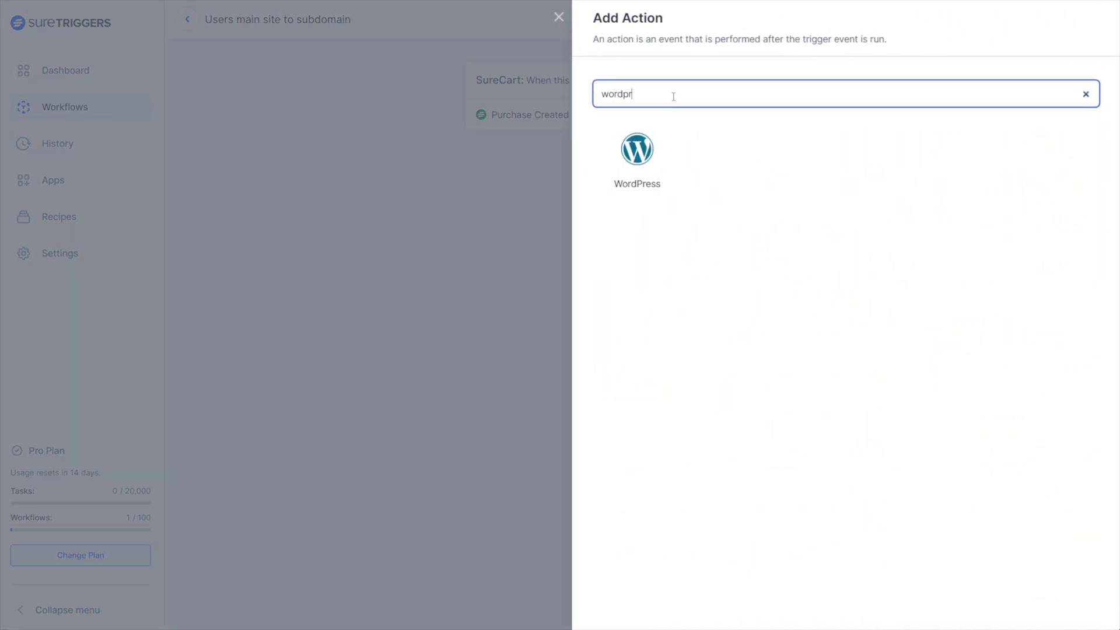
{"action": "left_click", "coordinate": [639, 156]}
{"action": "left_click", "coordinate": [650, 198]}
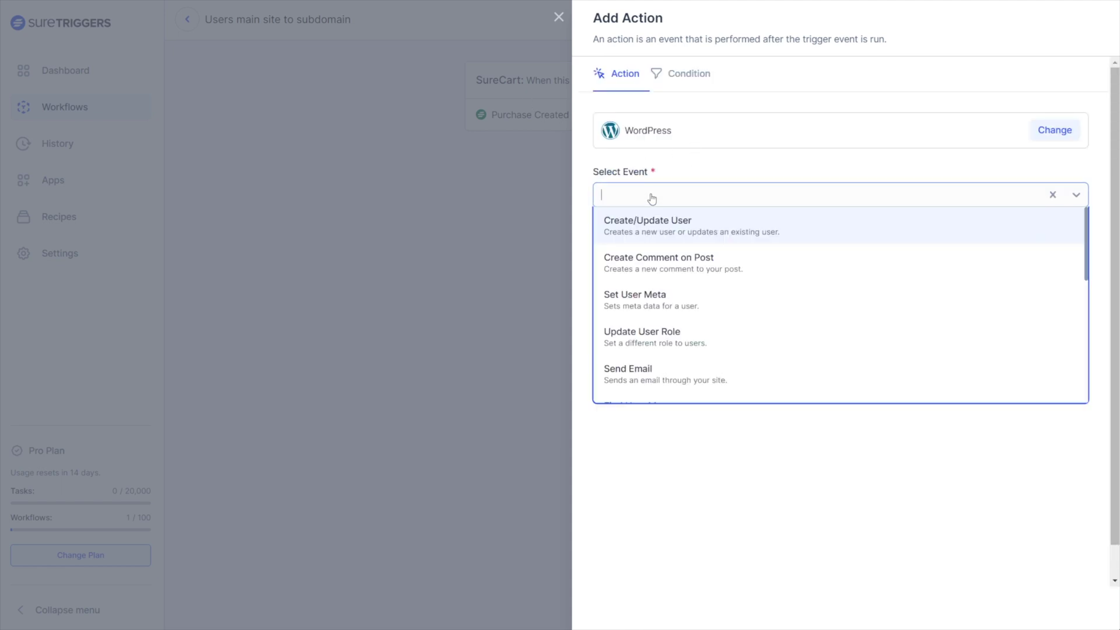
{"action": "left_click", "coordinate": [667, 232]}
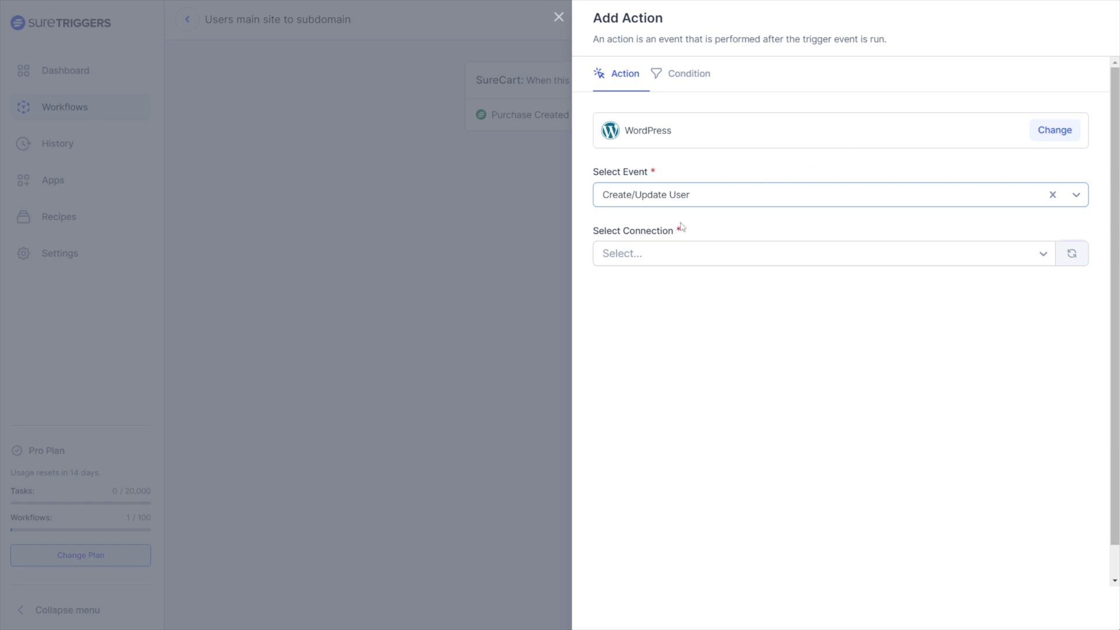
{"action": "left_click", "coordinate": [660, 256]}
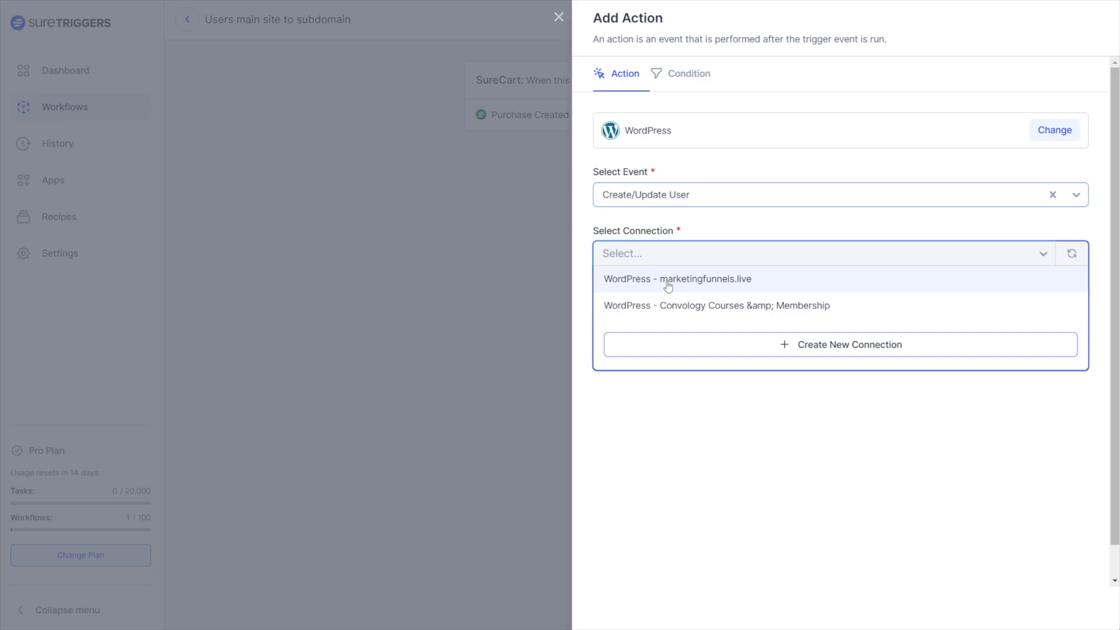
{"action": "left_click", "coordinate": [668, 286]}
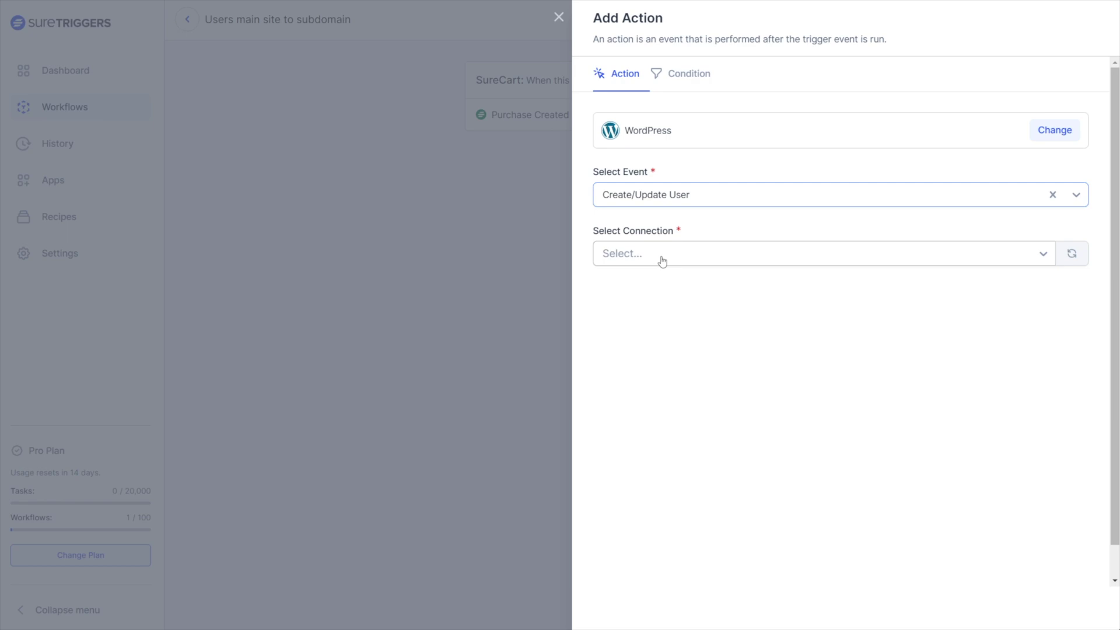
{"action": "left_click", "coordinate": [663, 261]}
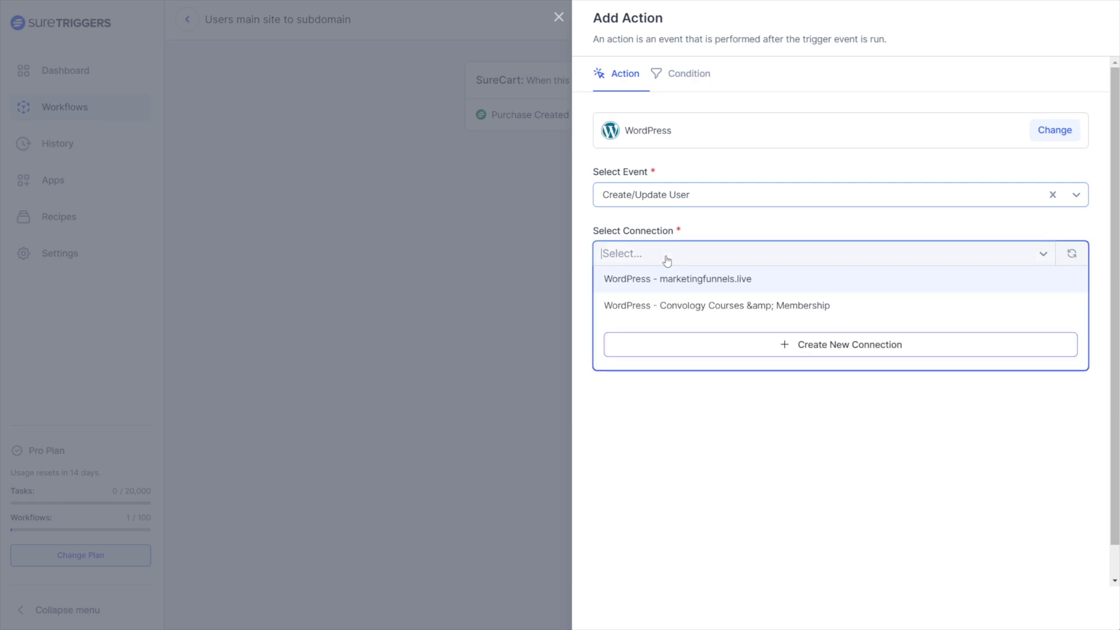
{"action": "left_click", "coordinate": [695, 290]}
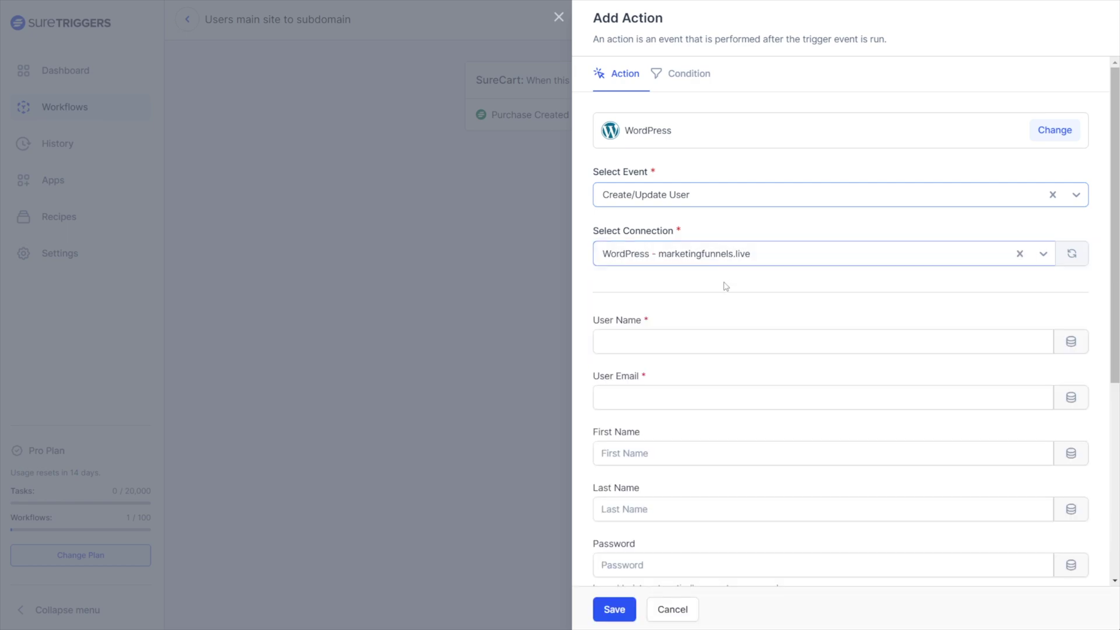
Step: Map User Name to the customer's name and User Email to the customer's email
{"action": "scroll", "coordinate": [693, 348], "scroll_direction": "down", "scroll_amount": 2}
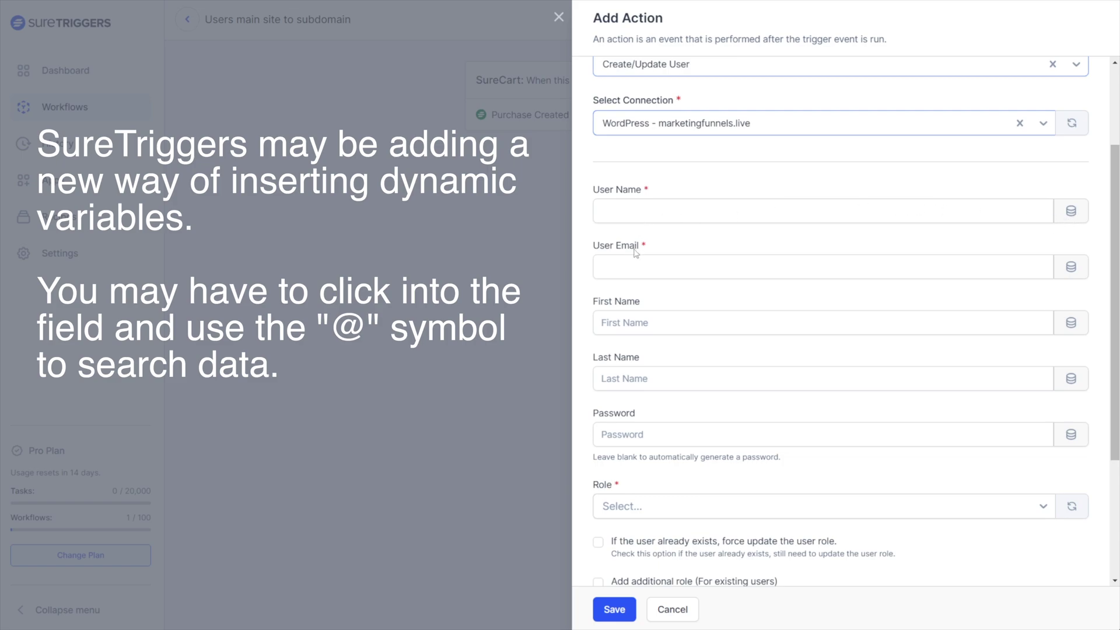
{"action": "left_click", "coordinate": [659, 215]}
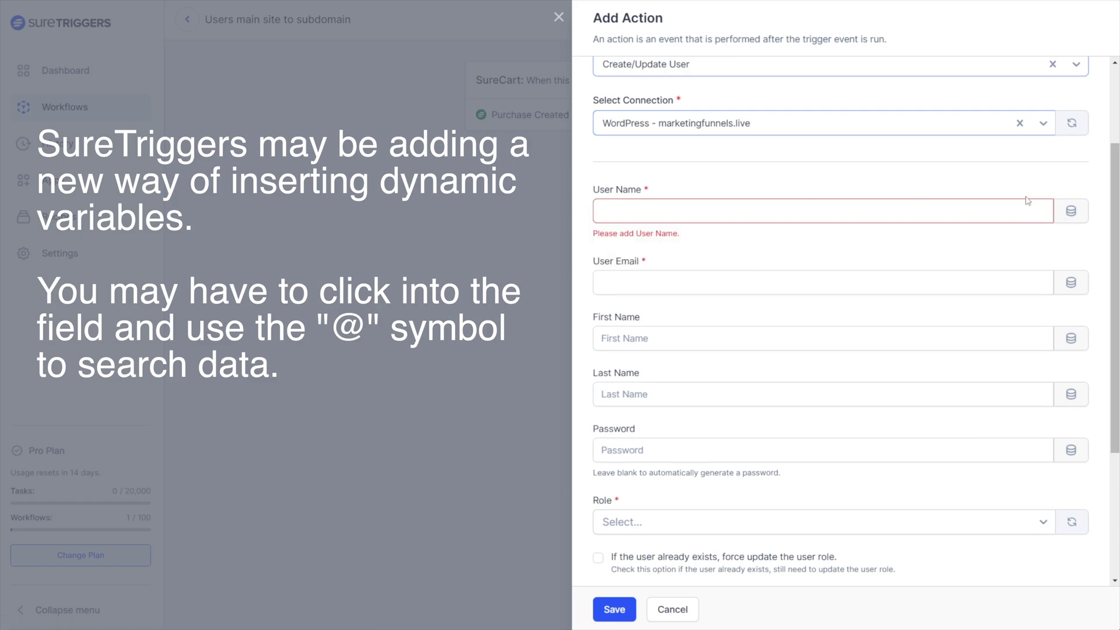
{"action": "left_click", "coordinate": [1072, 211]}
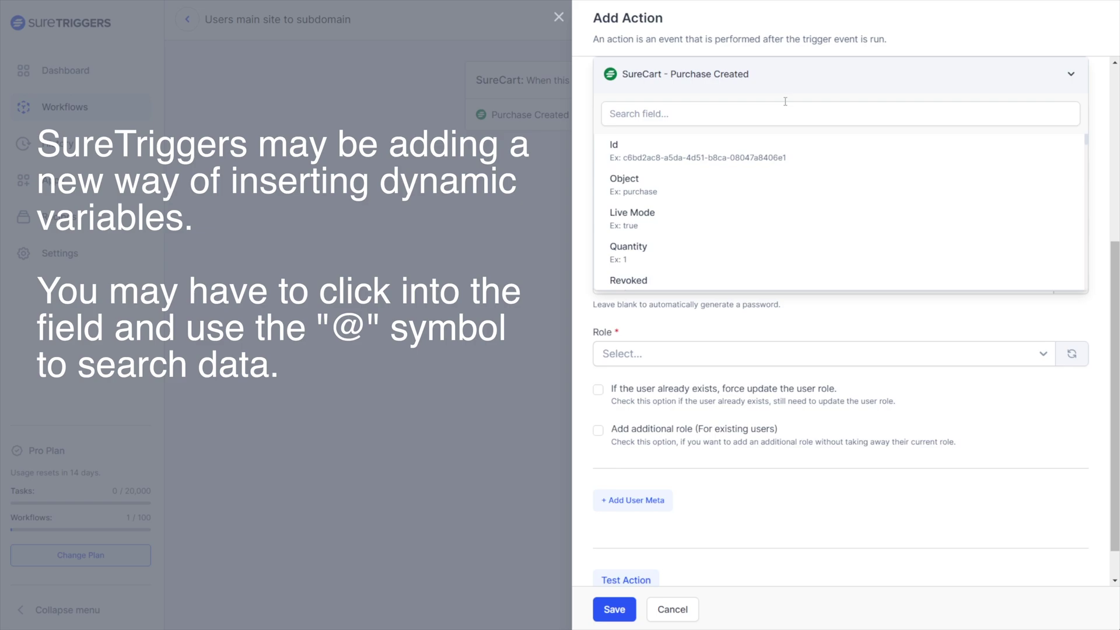
{"action": "left_click", "coordinate": [757, 111]}
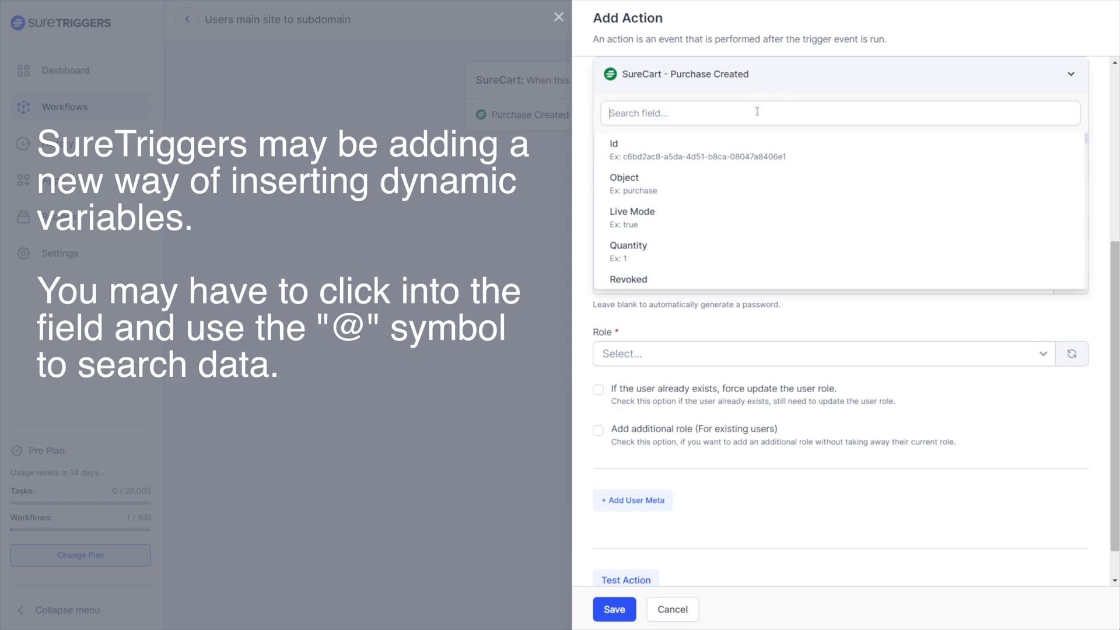
{"action": "type", "text": "name"}
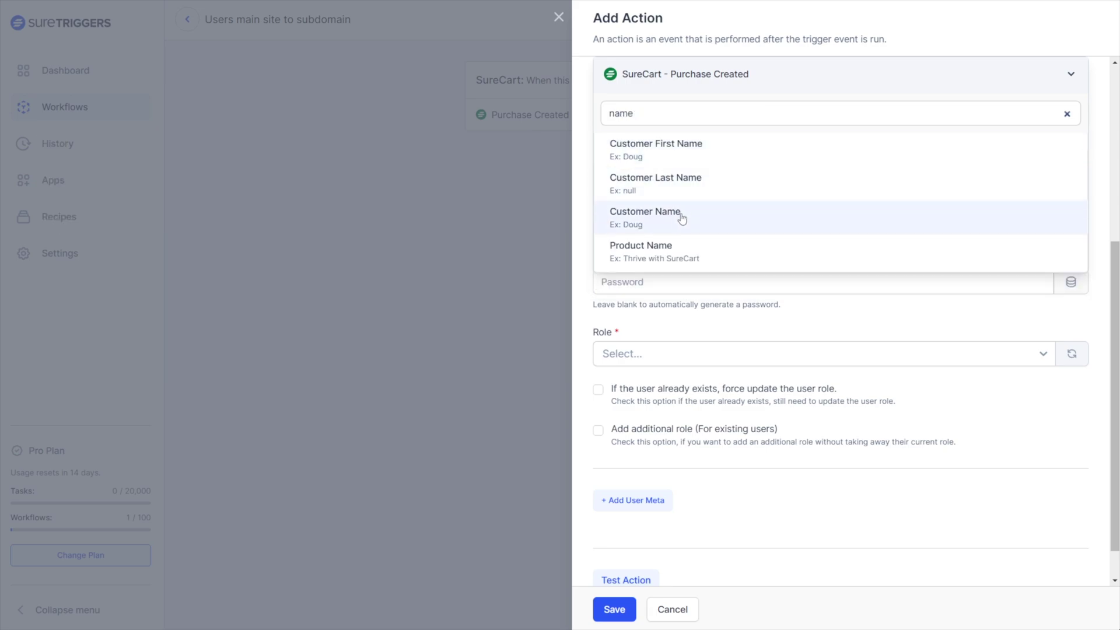
{"action": "left_click", "coordinate": [659, 220]}
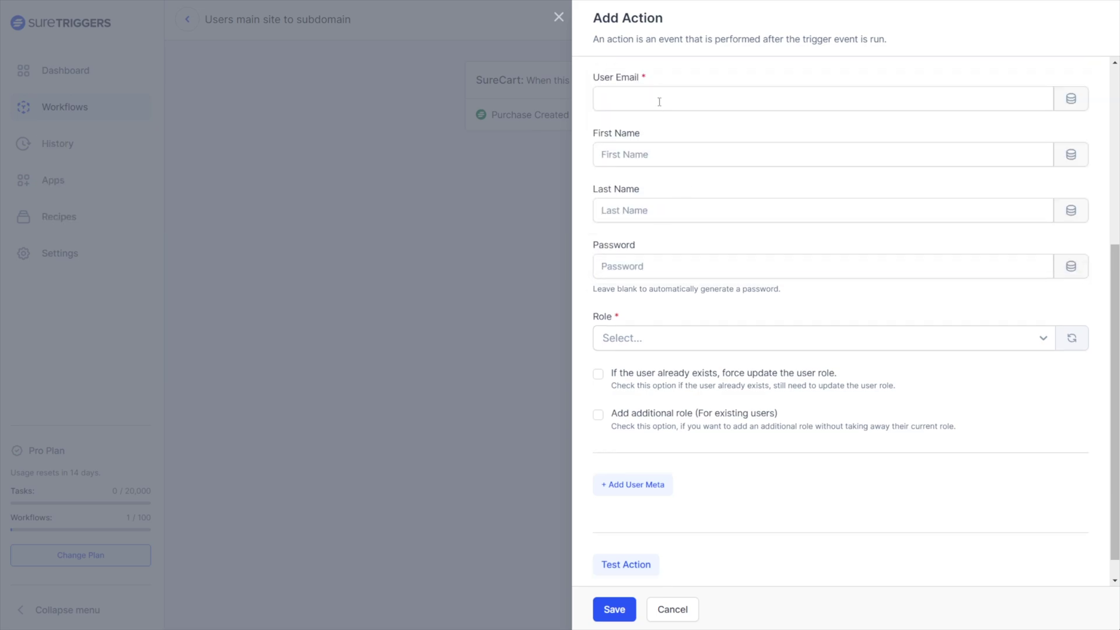
{"action": "scroll", "coordinate": [659, 140], "scroll_direction": "up", "scroll_amount": 3}
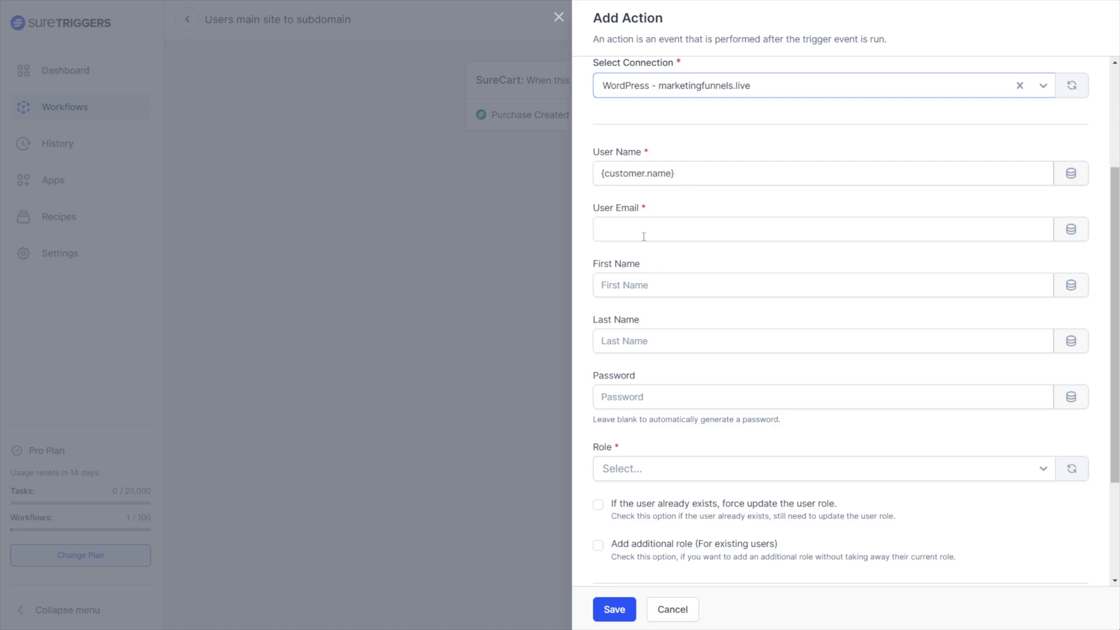
{"action": "left_click", "coordinate": [1071, 232]}
{"action": "type", "text": "e"}
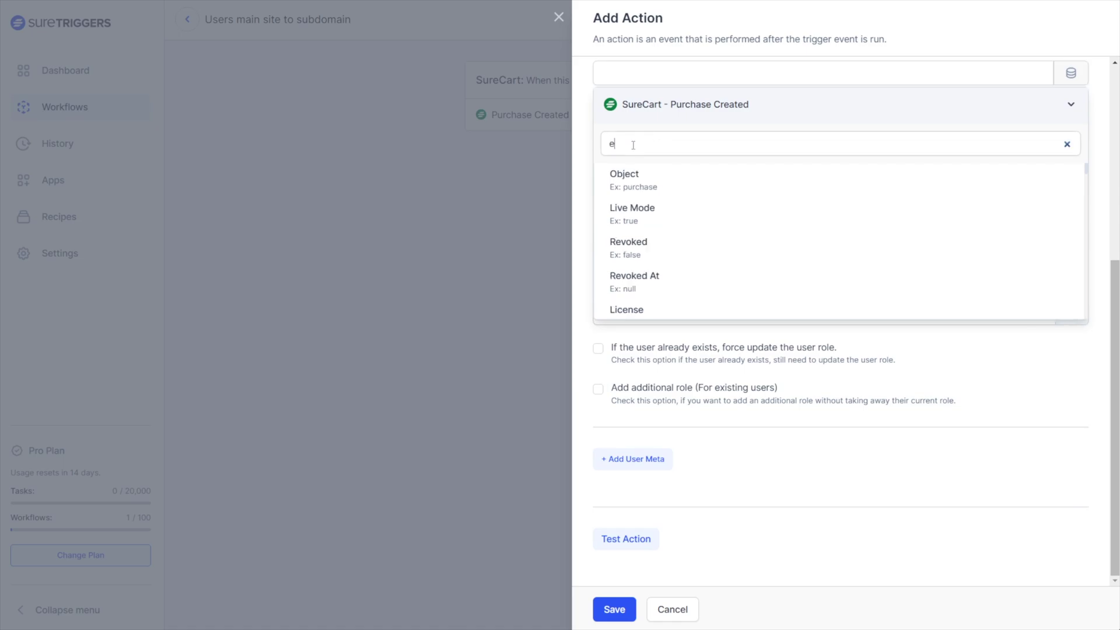
{"action": "type", "text": "mail"}
{"action": "left_click", "coordinate": [660, 178]}
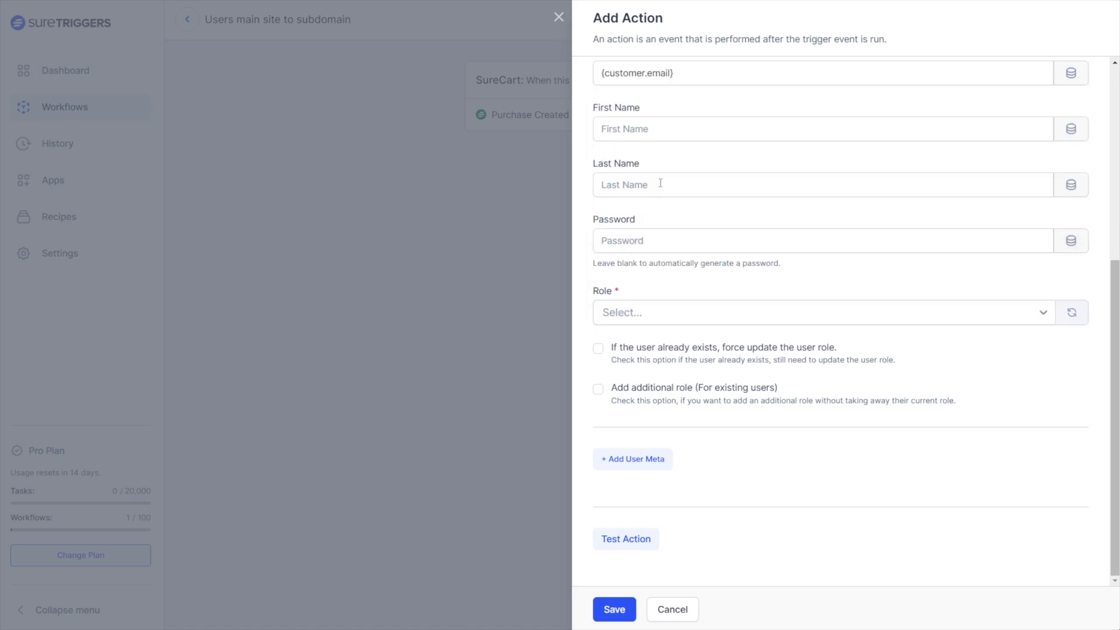
Step: Map First Name and Last Name to the customer's first and last name
{"action": "scroll", "coordinate": [687, 173], "scroll_direction": "up", "scroll_amount": 3}
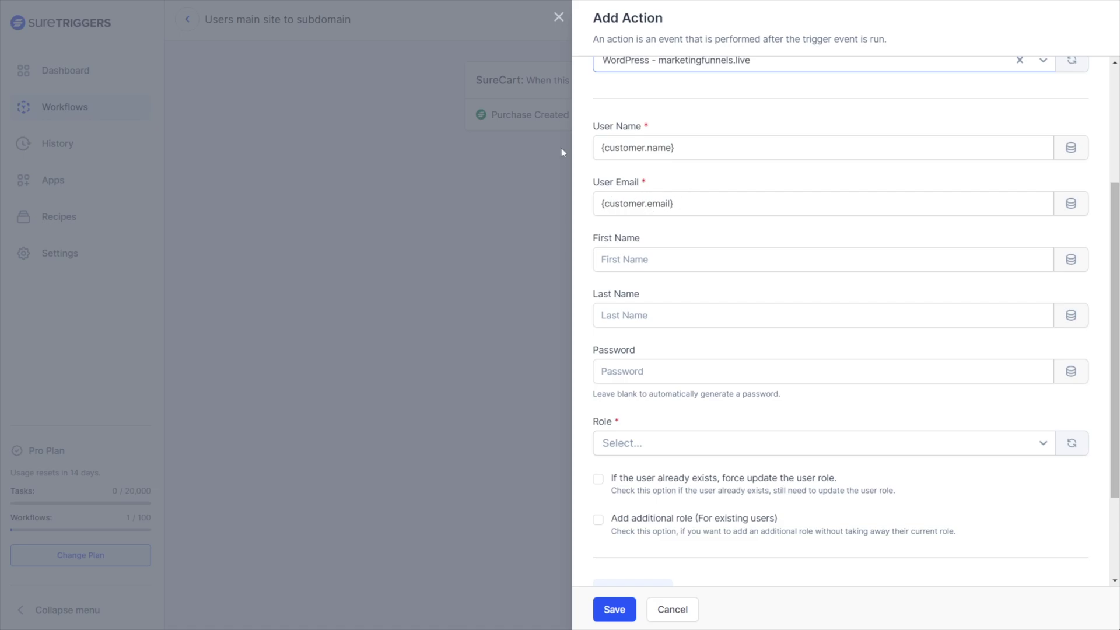
{"action": "key", "text": "Tab"}
{"action": "type", "text": "name"}
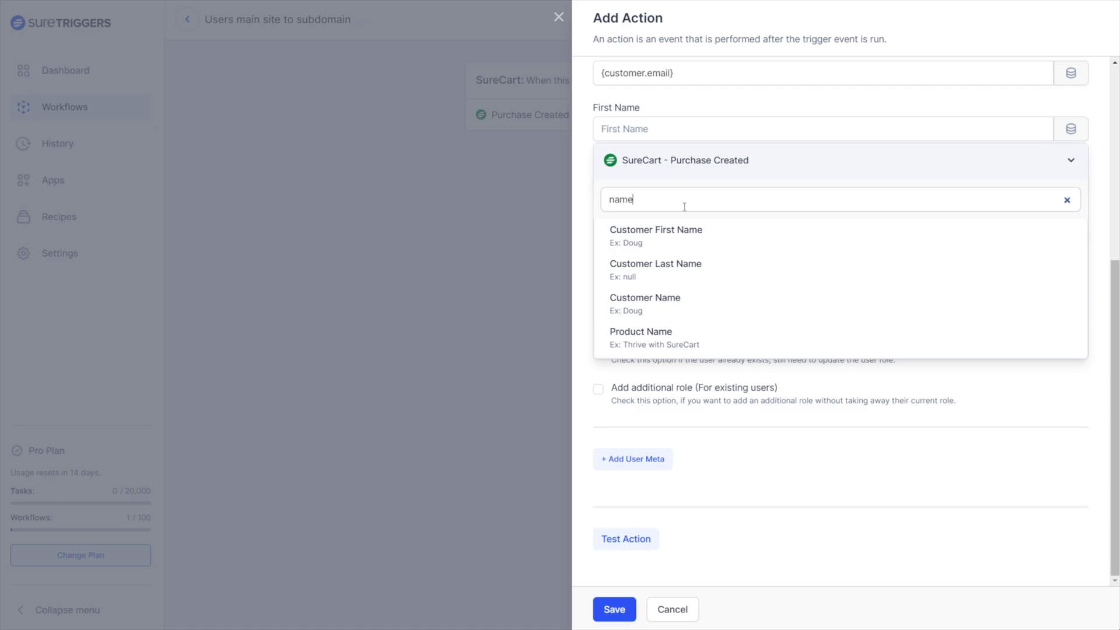
{"action": "left_click", "coordinate": [656, 239]}
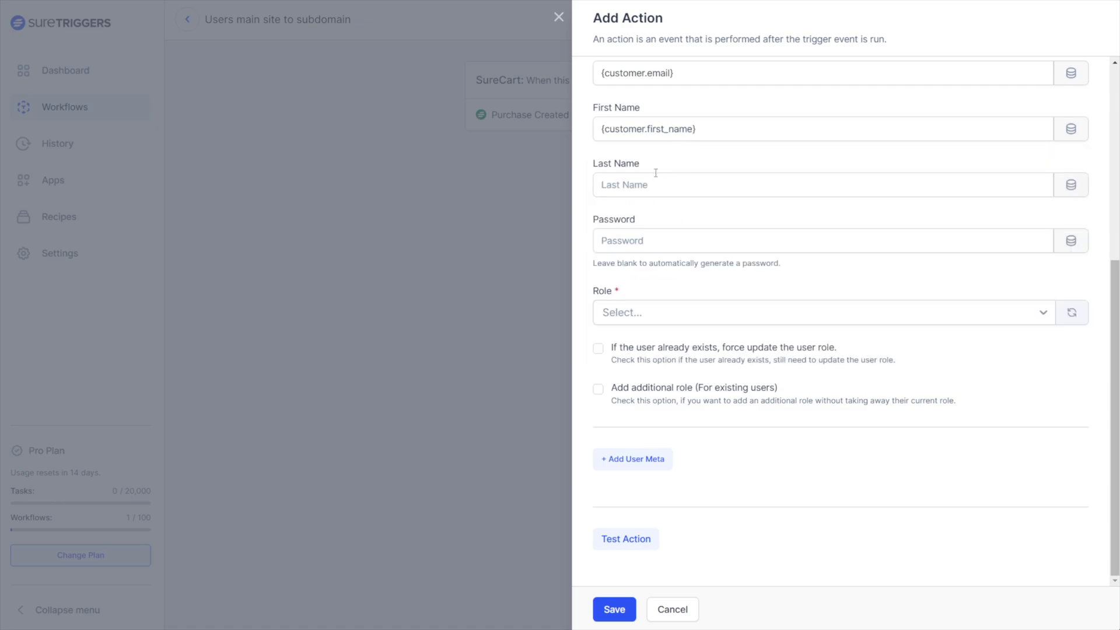
{"action": "left_click", "coordinate": [1071, 185]}
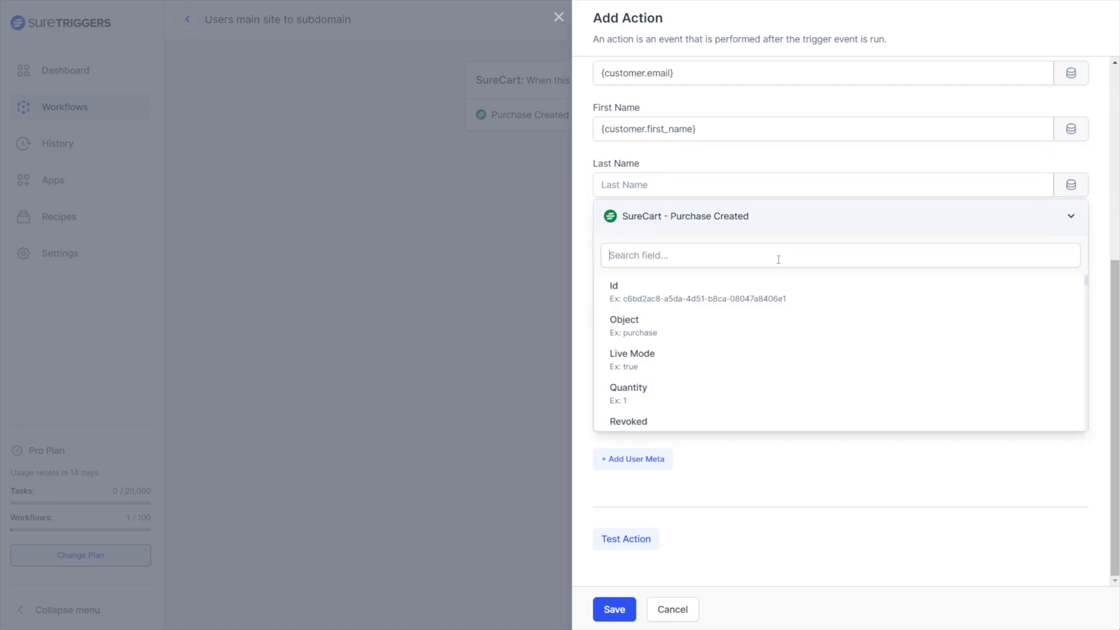
{"action": "type", "text": "name"}
{"action": "left_click", "coordinate": [722, 318]}
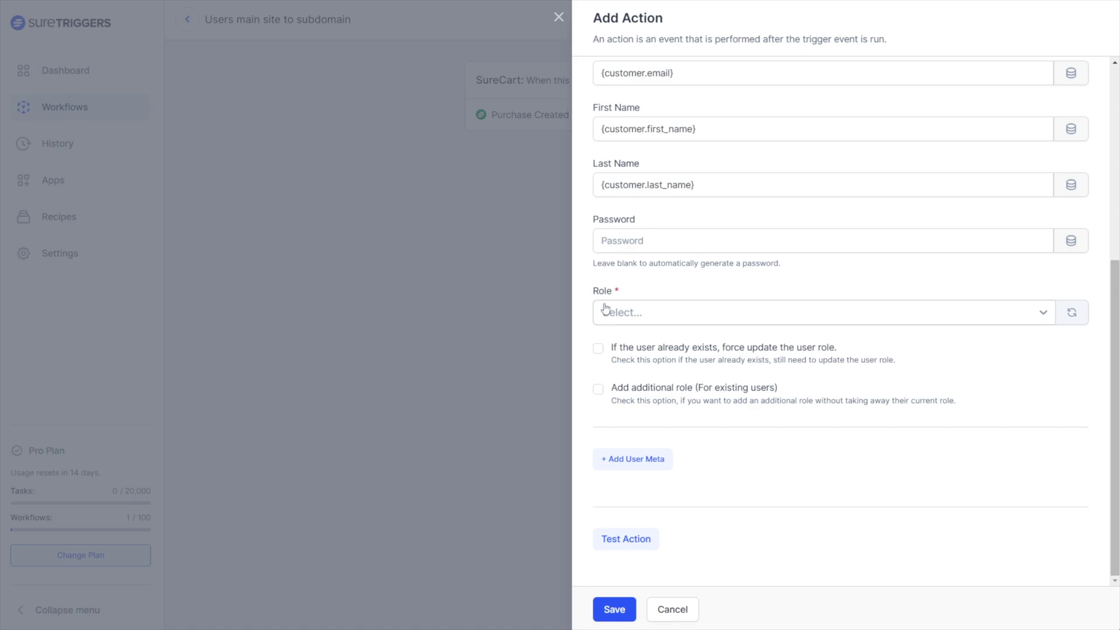
Step: Assign the SureCart Customer role as an additional role and add a user meta row
{"action": "left_click", "coordinate": [650, 317]}
{"action": "scroll", "coordinate": [678, 405], "scroll_direction": "down", "scroll_amount": 3}
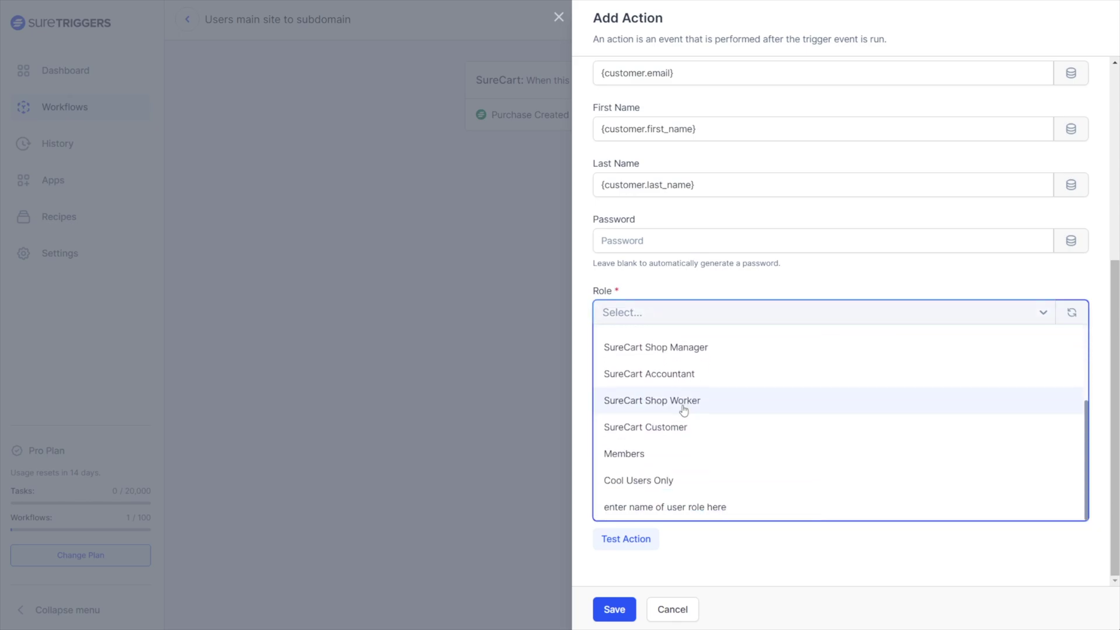
{"action": "left_click", "coordinate": [654, 432]}
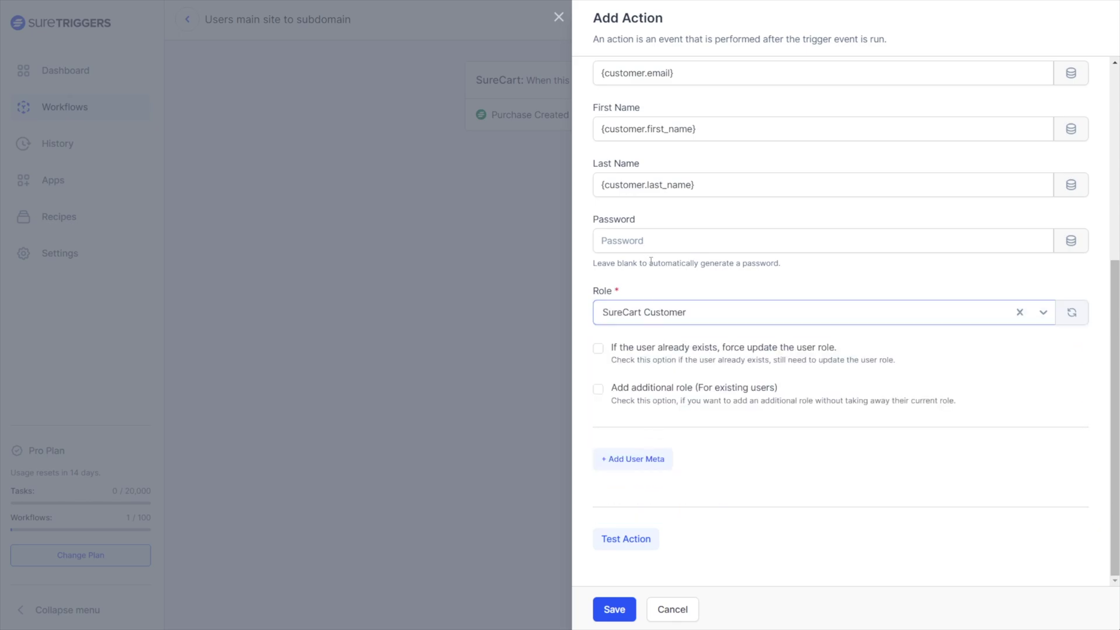
{"action": "left_click", "coordinate": [598, 390]}
{"action": "scroll", "coordinate": [676, 459], "scroll_direction": "up", "scroll_amount": 5}
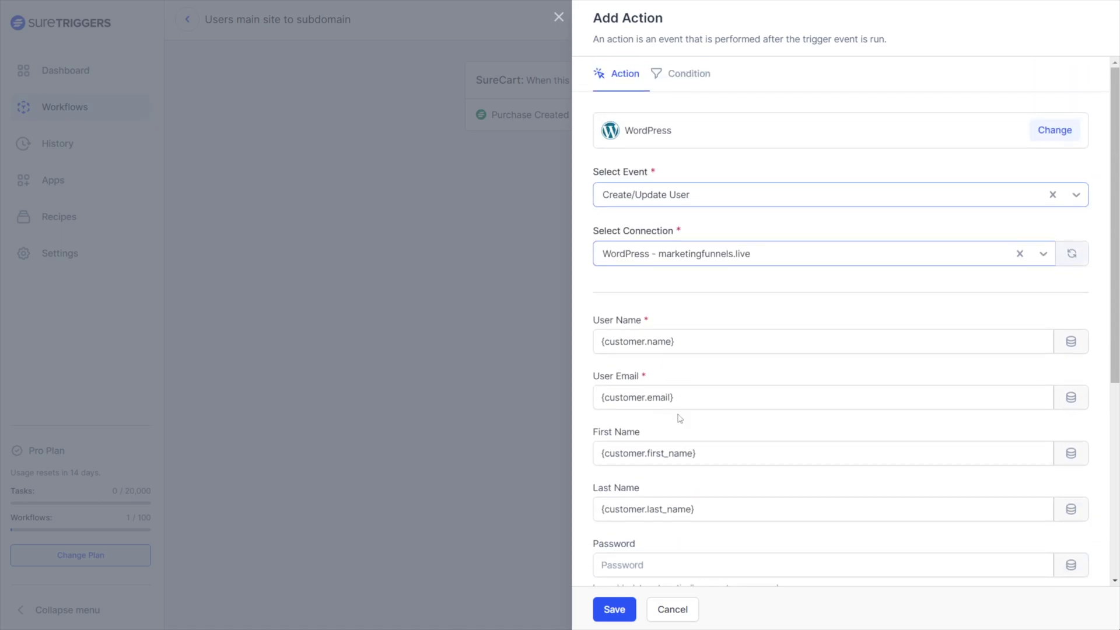
{"action": "scroll", "coordinate": [680, 419], "scroll_direction": "down", "scroll_amount": 5}
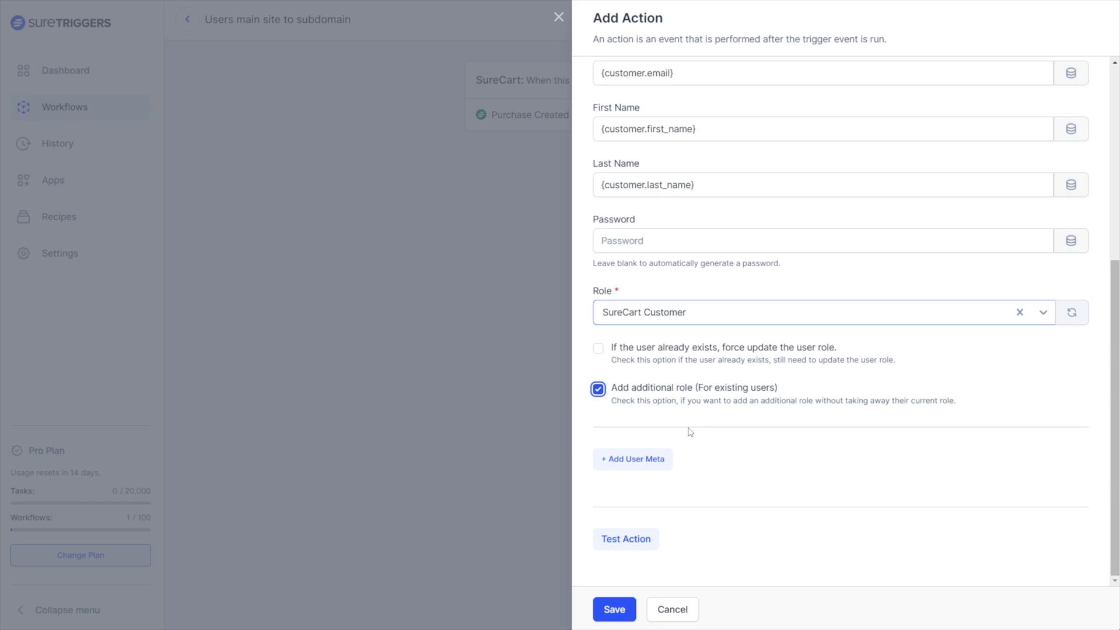
{"action": "left_click", "coordinate": [648, 465]}
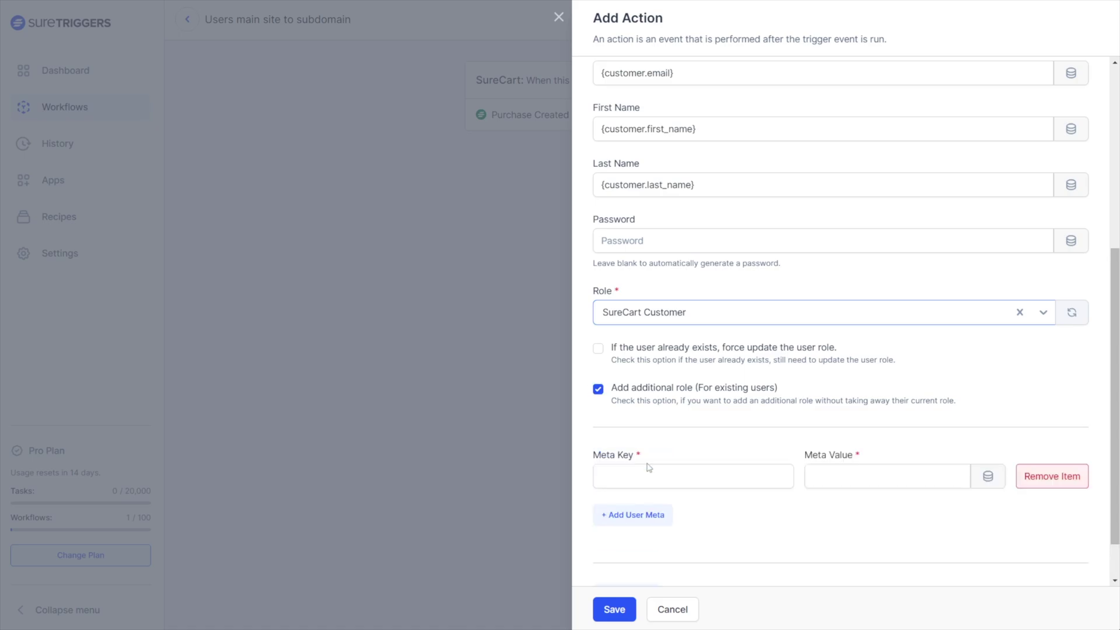
Step: Enter meta key sc_customer_ids with value {"test":"{customer.id}"} and save the action
{"action": "scroll", "coordinate": [696, 451], "scroll_direction": "down", "scroll_amount": 1}
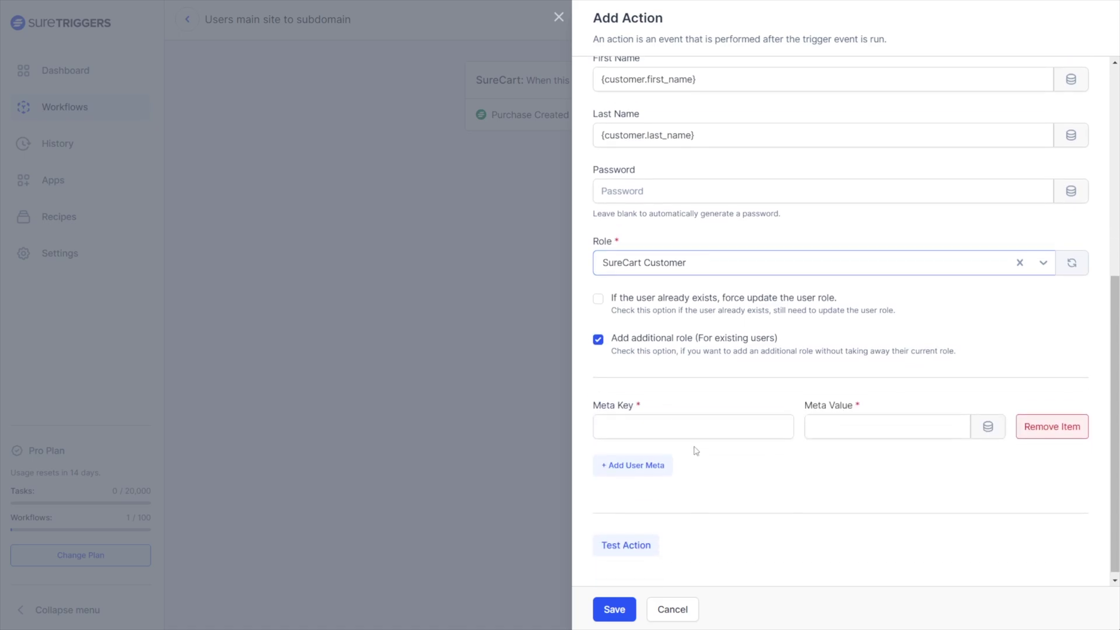
{"action": "left_click", "coordinate": [639, 416]}
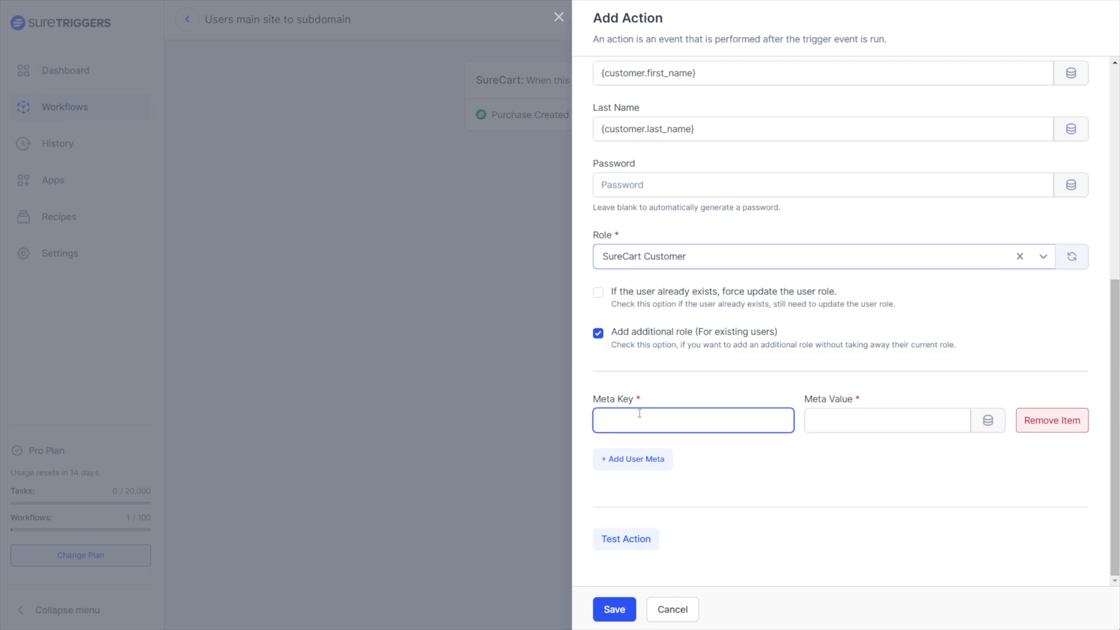
{"action": "type", "text": "sc_customer_ids"}
{"action": "key", "text": "Tab"}
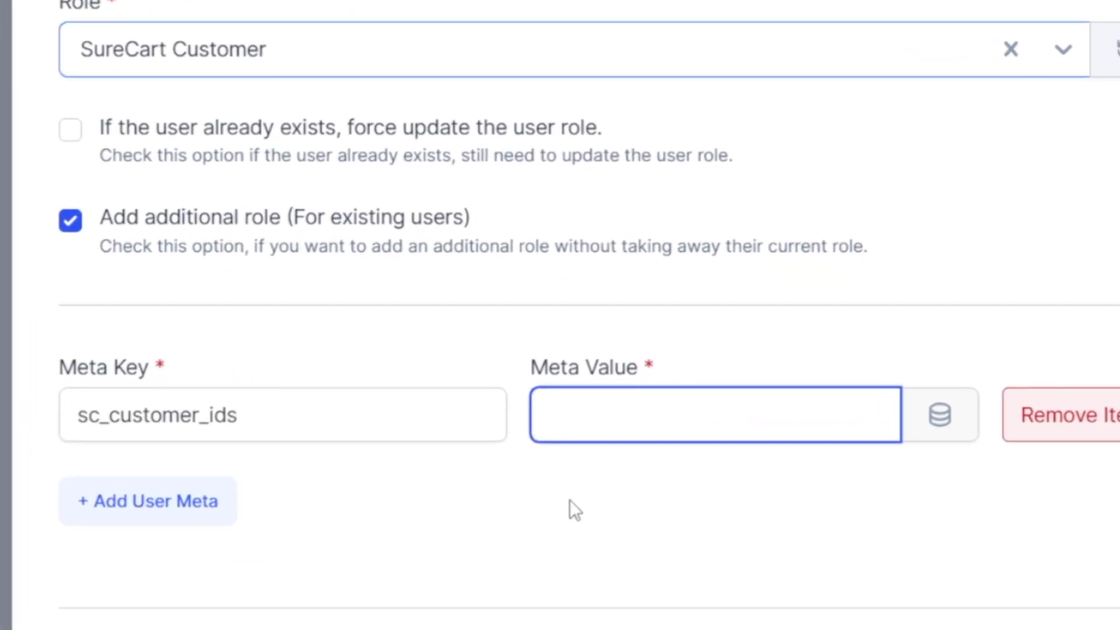
{"action": "type", "text": "{\"test"}
{"action": "type", "text": "\""}
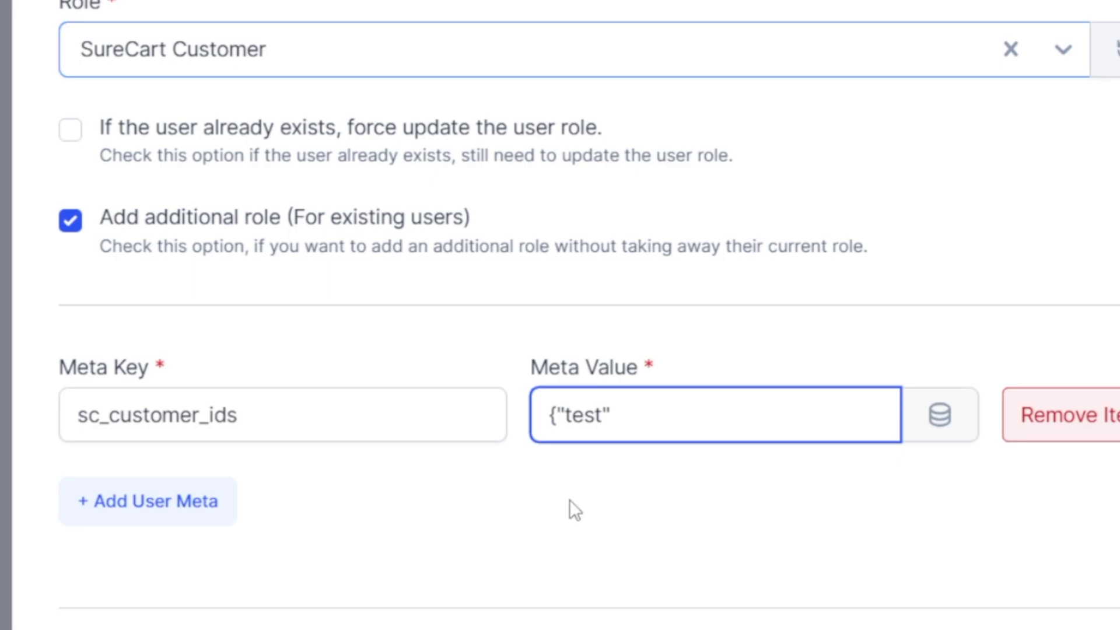
{"action": "type", "text": ":\"{customer.i"}
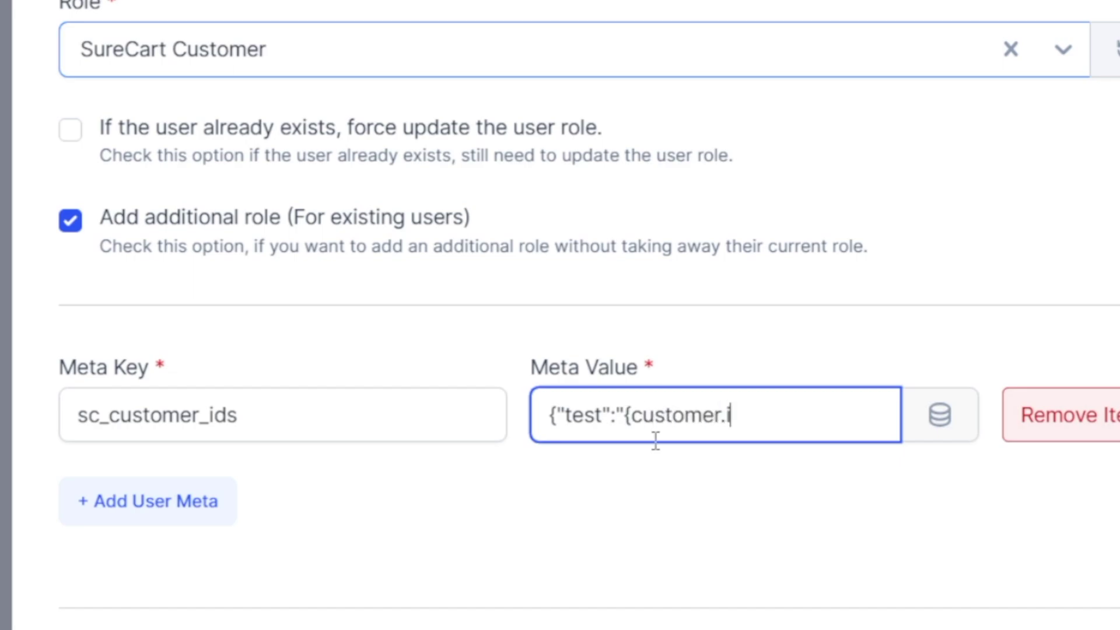
{"action": "type", "text": "d}\"}"}
{"action": "left_click", "coordinate": [569, 415]}
{"action": "double_click", "coordinate": [571, 414]}
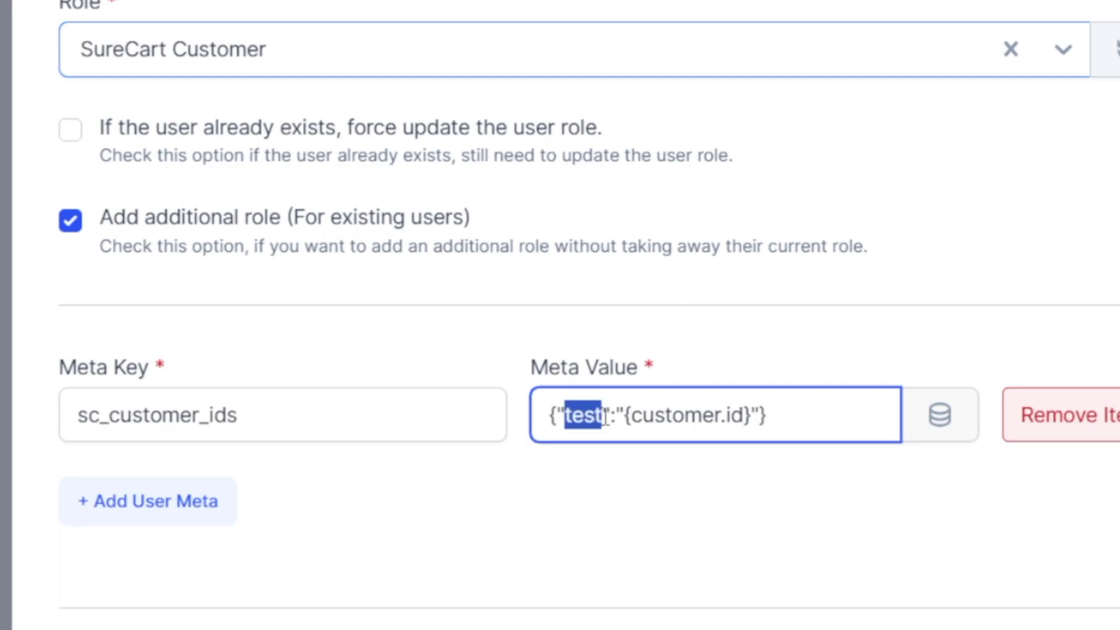
{"action": "left_click", "coordinate": [594, 504]}
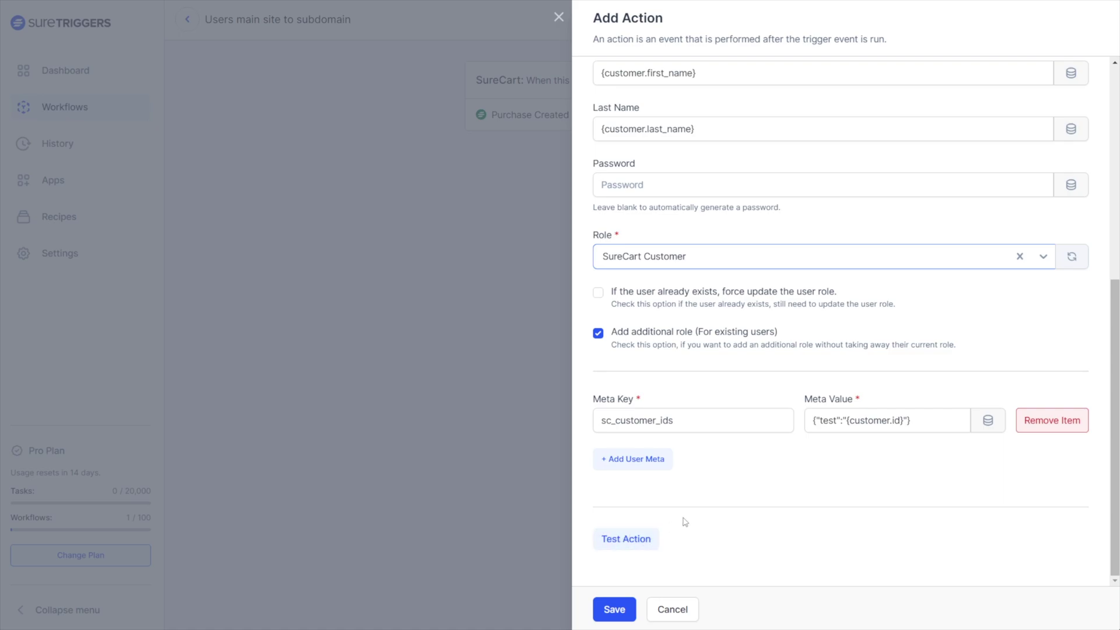
{"action": "left_click", "coordinate": [618, 610]}
Step: Review the workflow: SureCart Purchase Created trigger followed by WordPress Create/Update User
{"action": "mouse_move", "coordinate": [802, 239]}
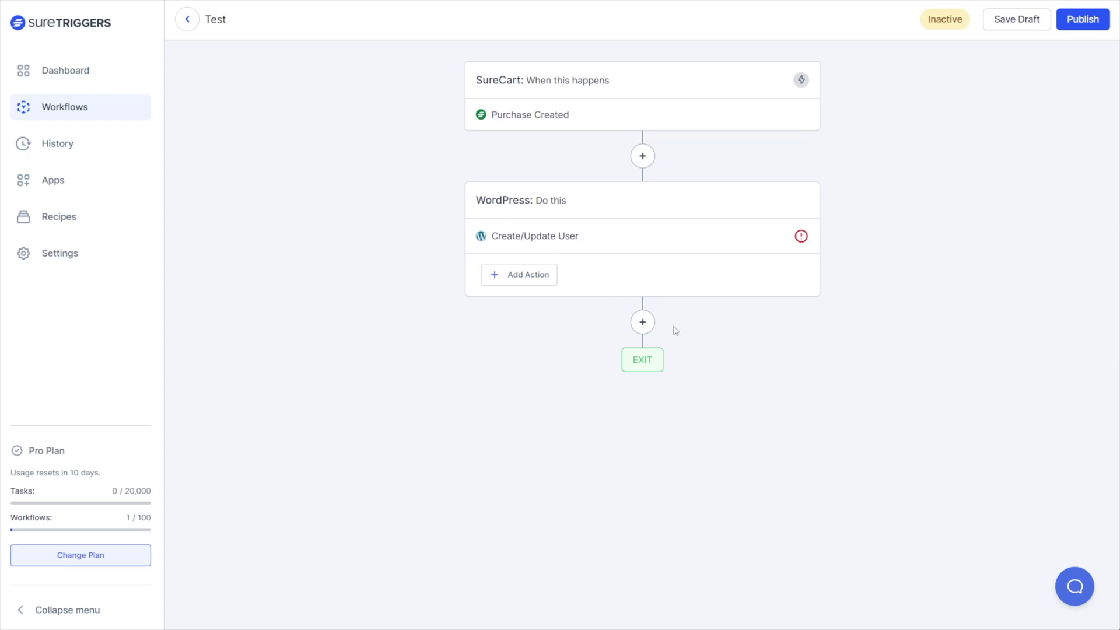
Step: Add a WordPress Remove User action on the Convology Courses & Membership connection
{"action": "left_click", "coordinate": [643, 326]}
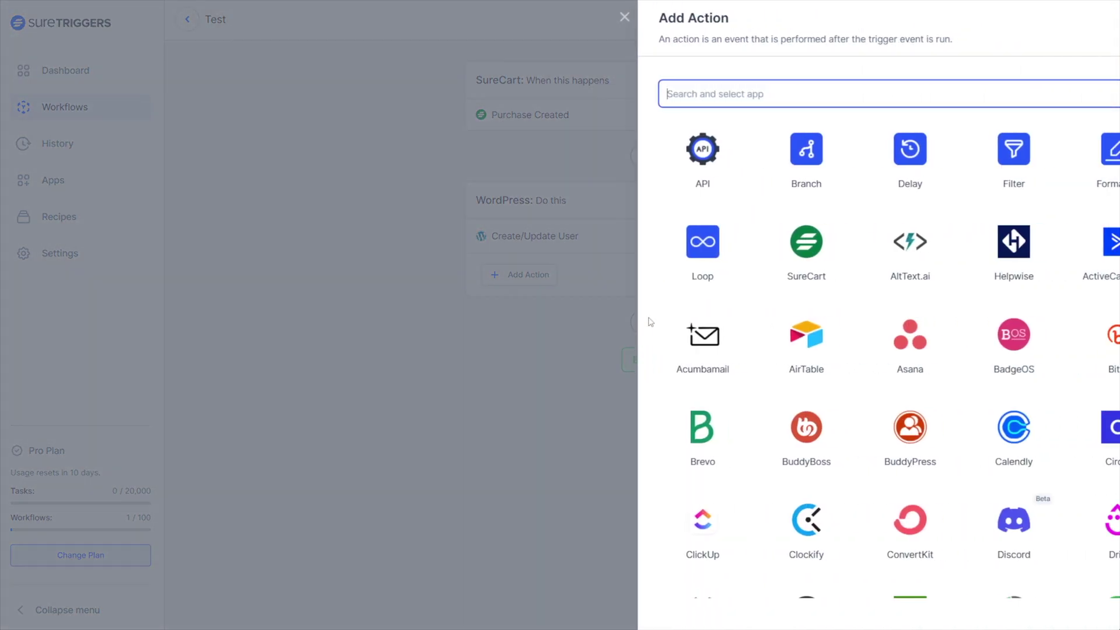
{"action": "type", "text": "wordp"}
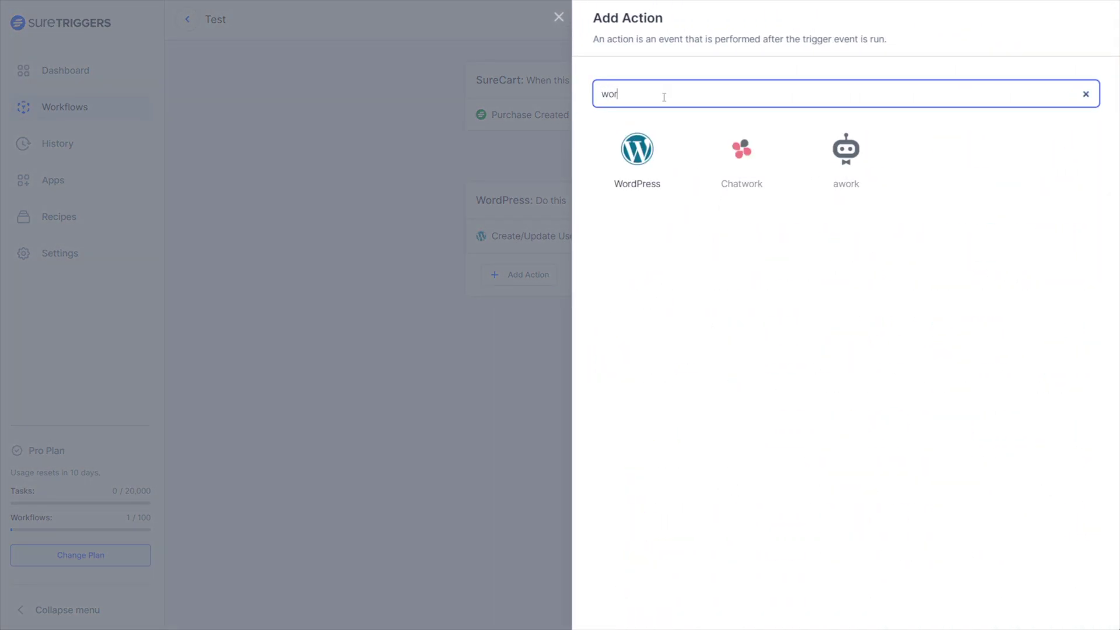
{"action": "left_click", "coordinate": [649, 146]}
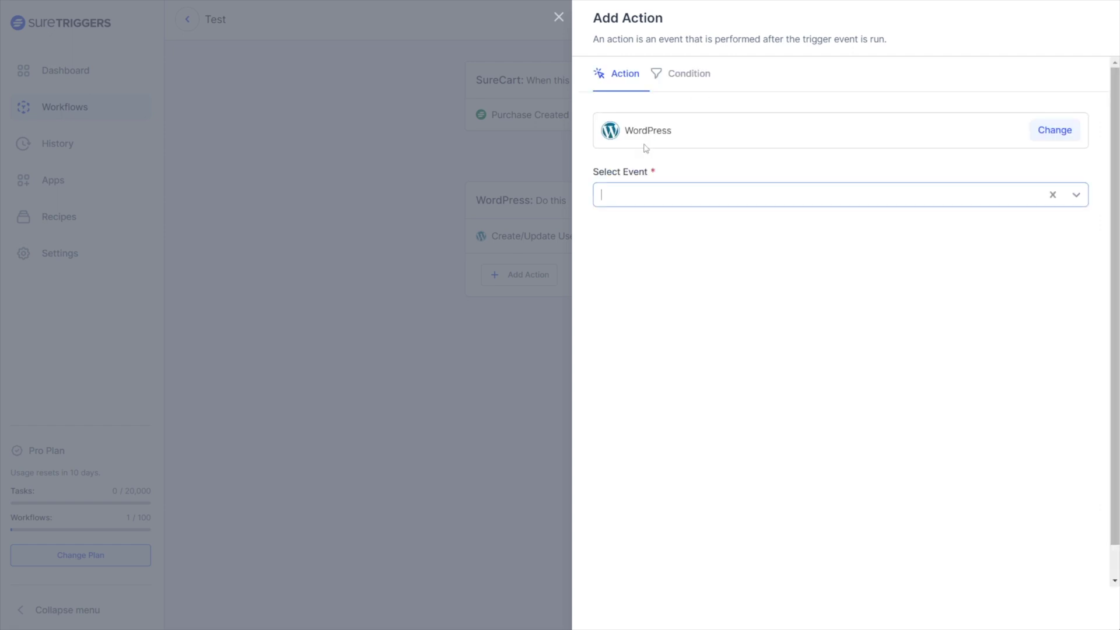
{"action": "left_click", "coordinate": [655, 195]}
{"action": "scroll", "coordinate": [663, 260], "scroll_direction": "down", "scroll_amount": 4}
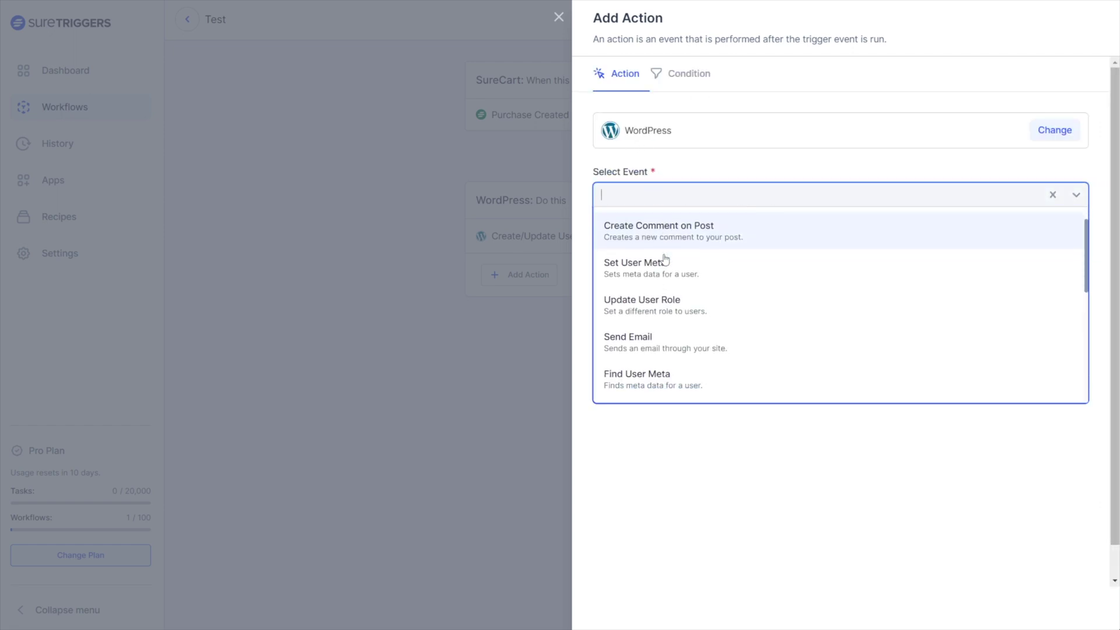
{"action": "scroll", "coordinate": [665, 260], "scroll_direction": "down", "scroll_amount": 2}
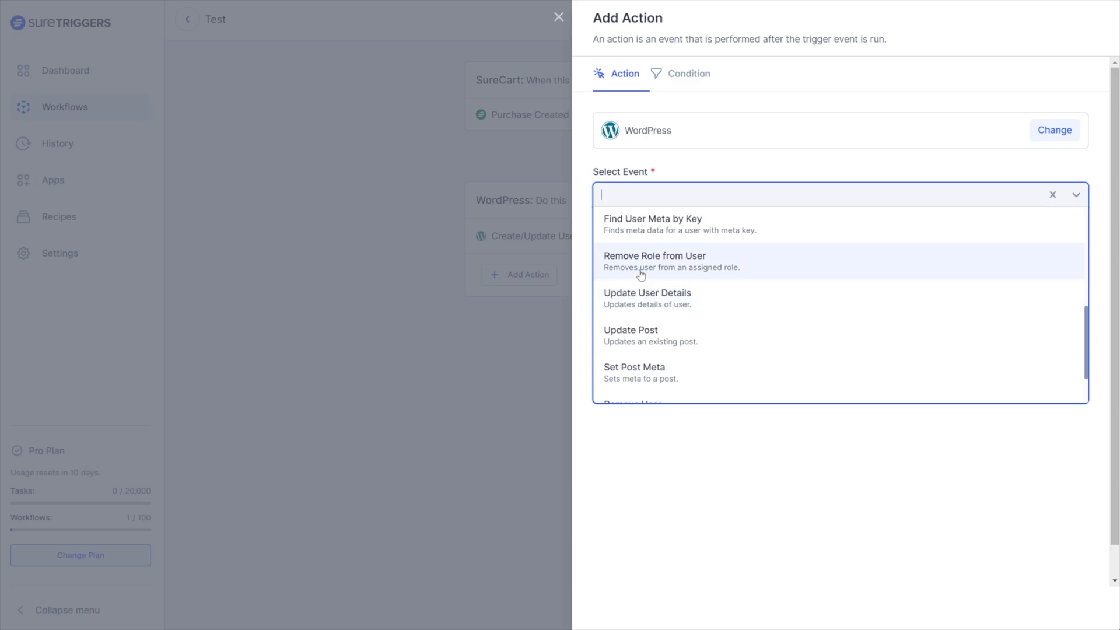
{"action": "scroll", "coordinate": [644, 292], "scroll_direction": "down", "scroll_amount": 2}
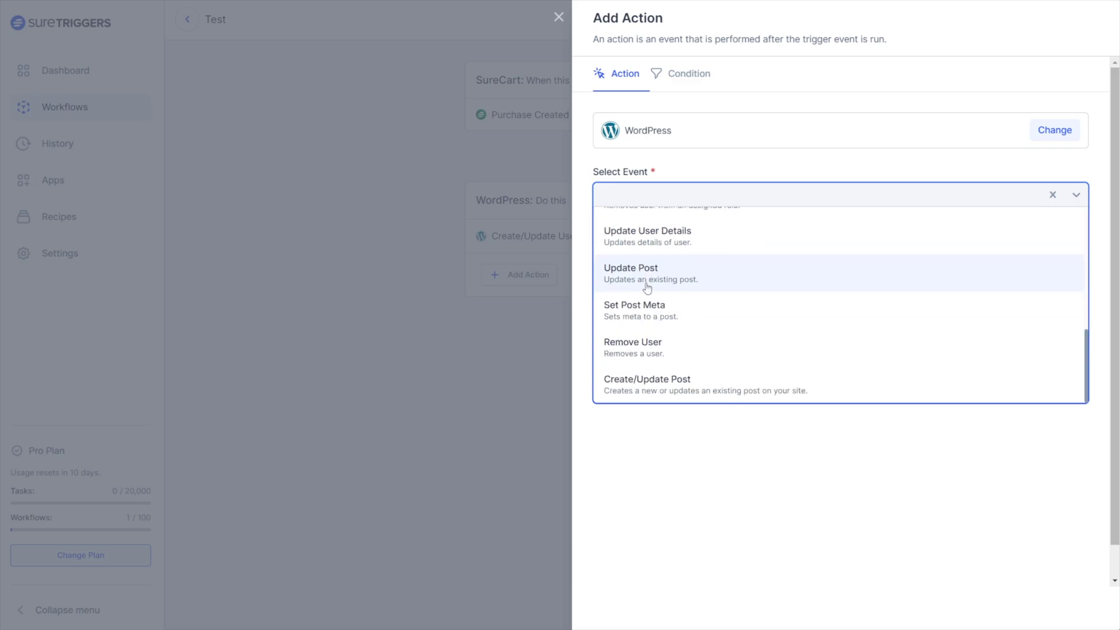
{"action": "left_click", "coordinate": [638, 352]}
{"action": "left_click", "coordinate": [642, 260]}
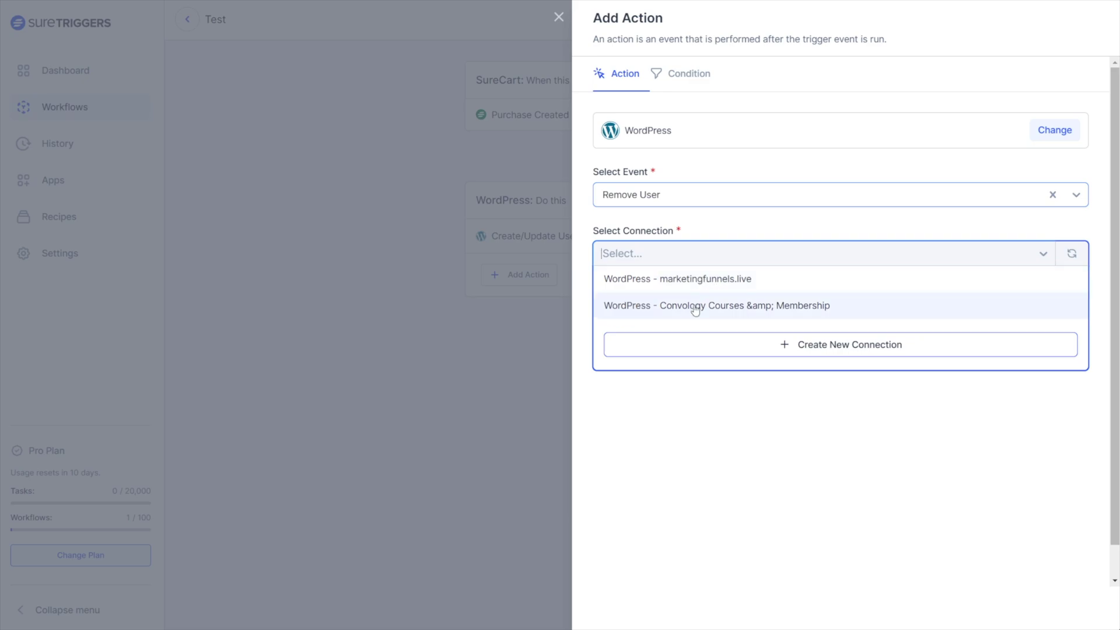
{"action": "left_click", "coordinate": [702, 308]}
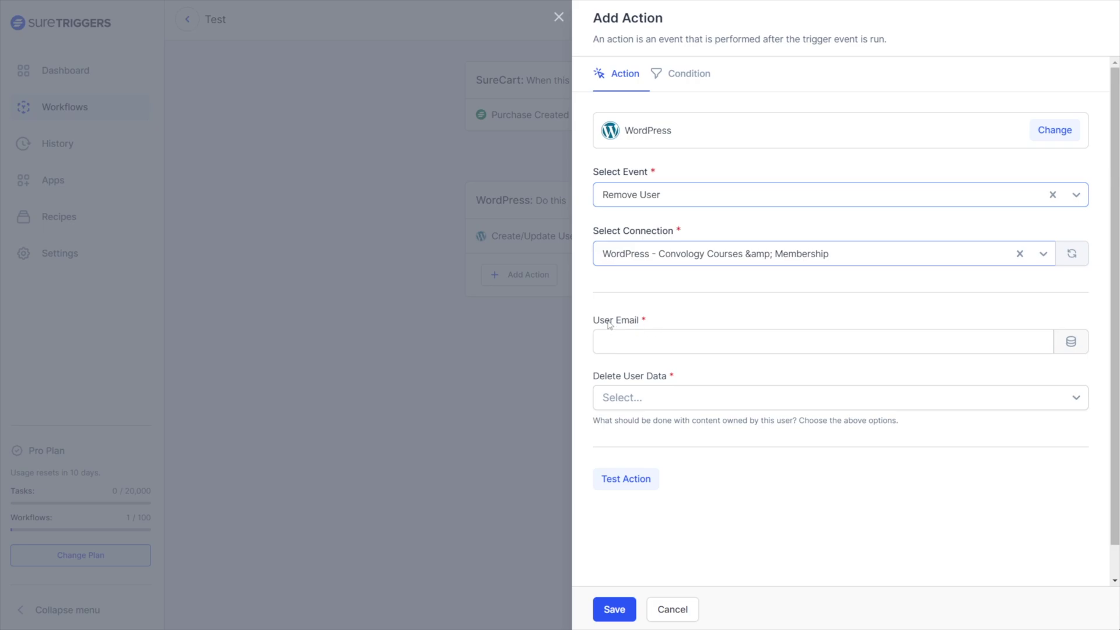
Step: Map User Email to the customer's email, choose 'Delete All content', and save
{"action": "left_click", "coordinate": [1073, 343]}
{"action": "left_click", "coordinate": [718, 375]}
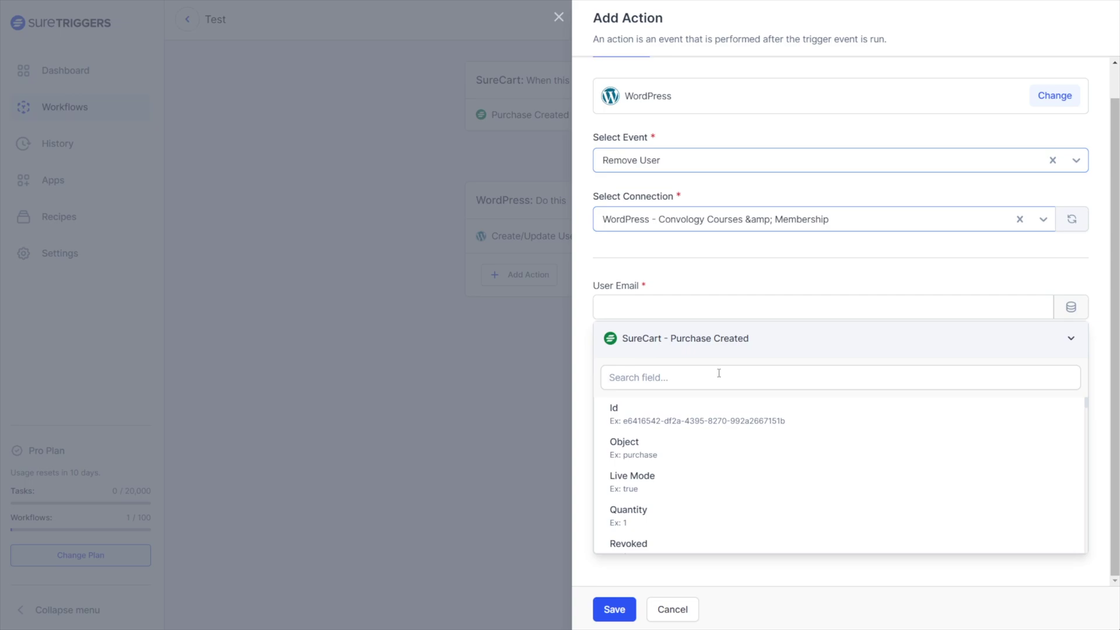
{"action": "left_click", "coordinate": [637, 316]}
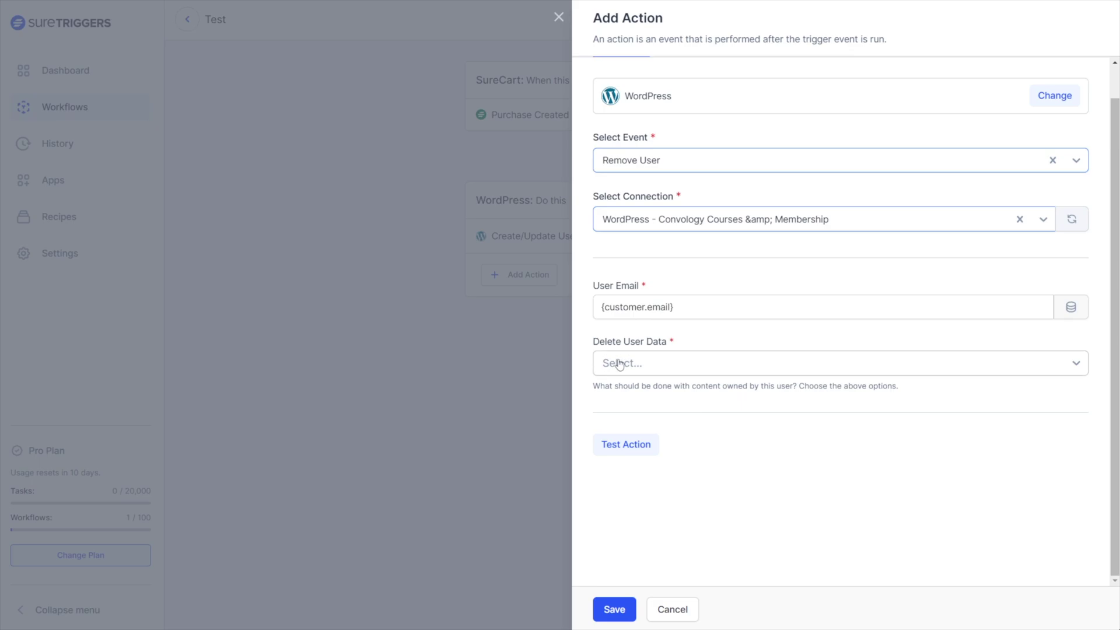
{"action": "left_click", "coordinate": [670, 374]}
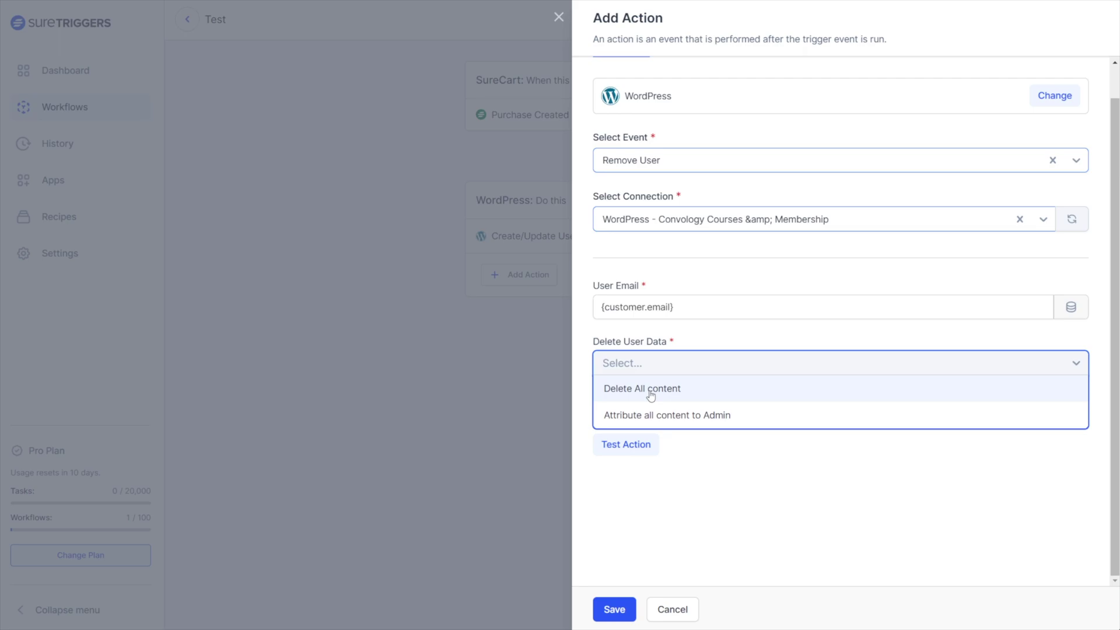
{"action": "left_click", "coordinate": [651, 396]}
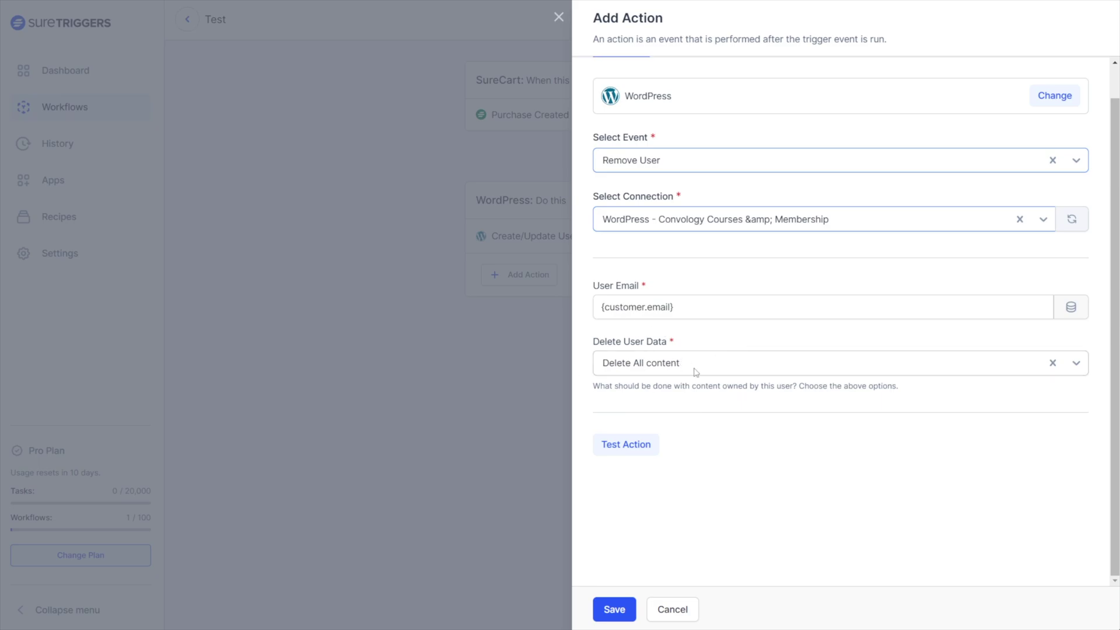
{"action": "left_click", "coordinate": [615, 610]}
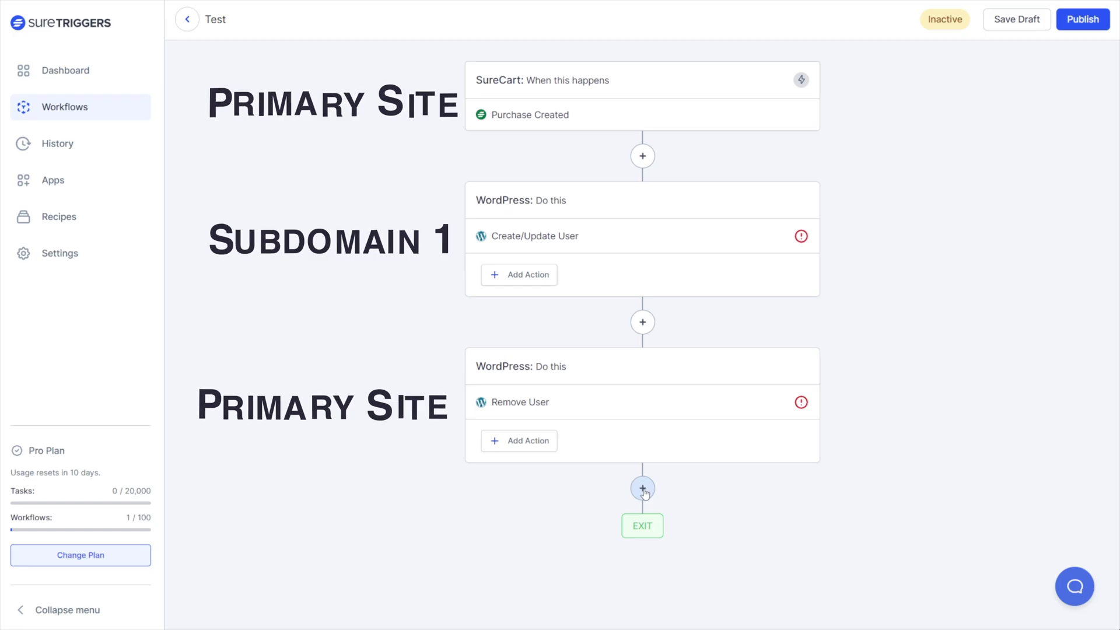
Step: Add a FluentCRM Add/Update Contact step on the marketingfunnels.live connection
{"action": "left_click", "coordinate": [643, 489]}
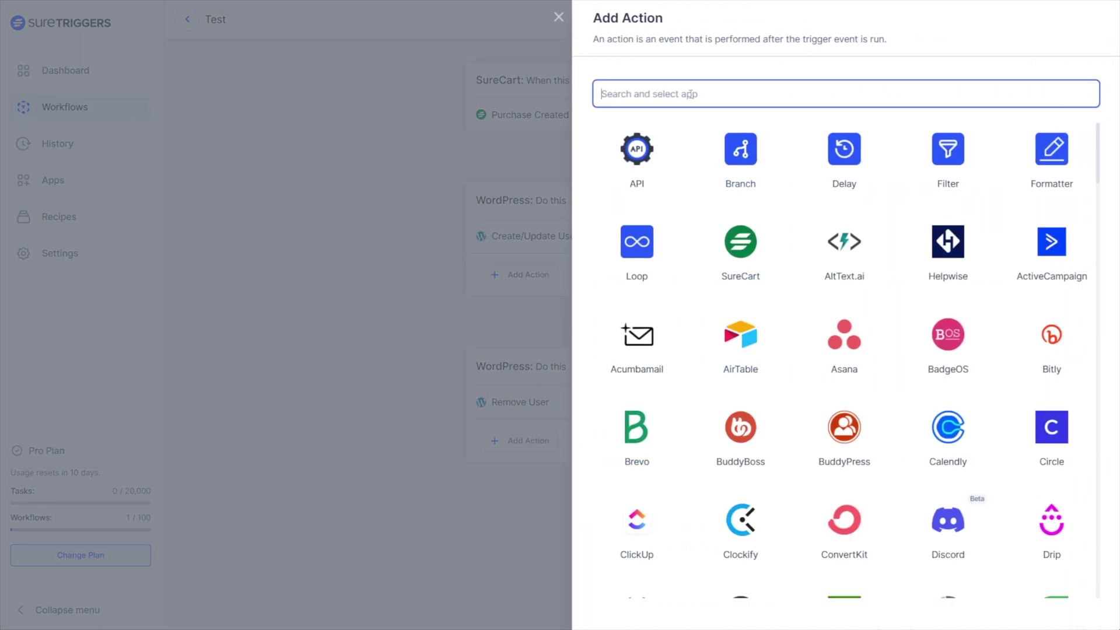
{"action": "type", "text": "fluent"}
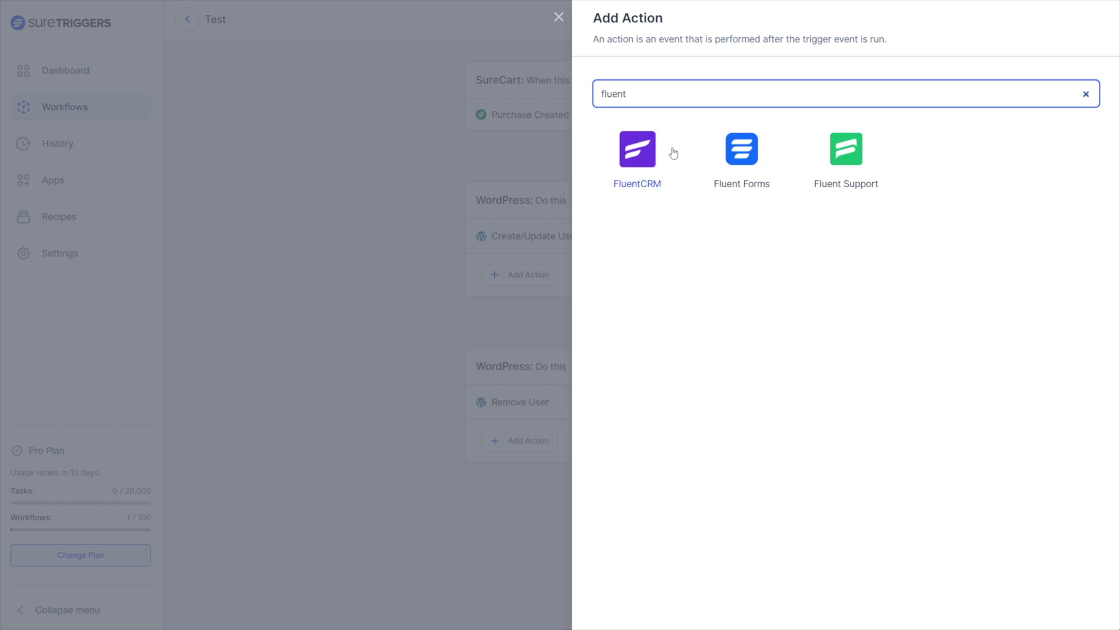
{"action": "left_click", "coordinate": [639, 158]}
{"action": "left_click", "coordinate": [645, 194]}
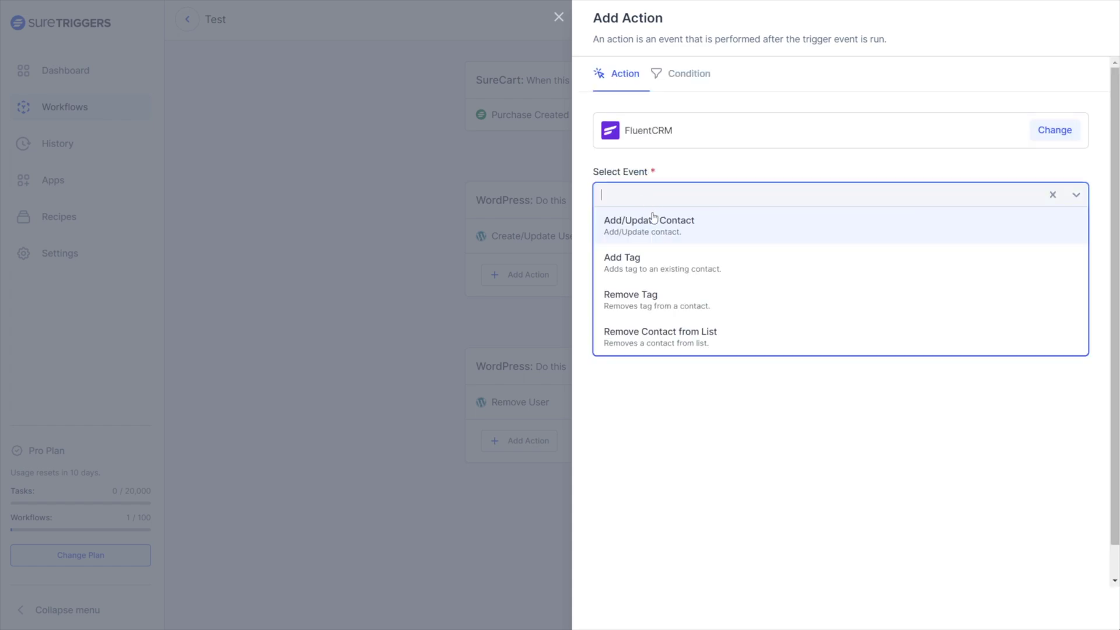
{"action": "left_click", "coordinate": [650, 221]}
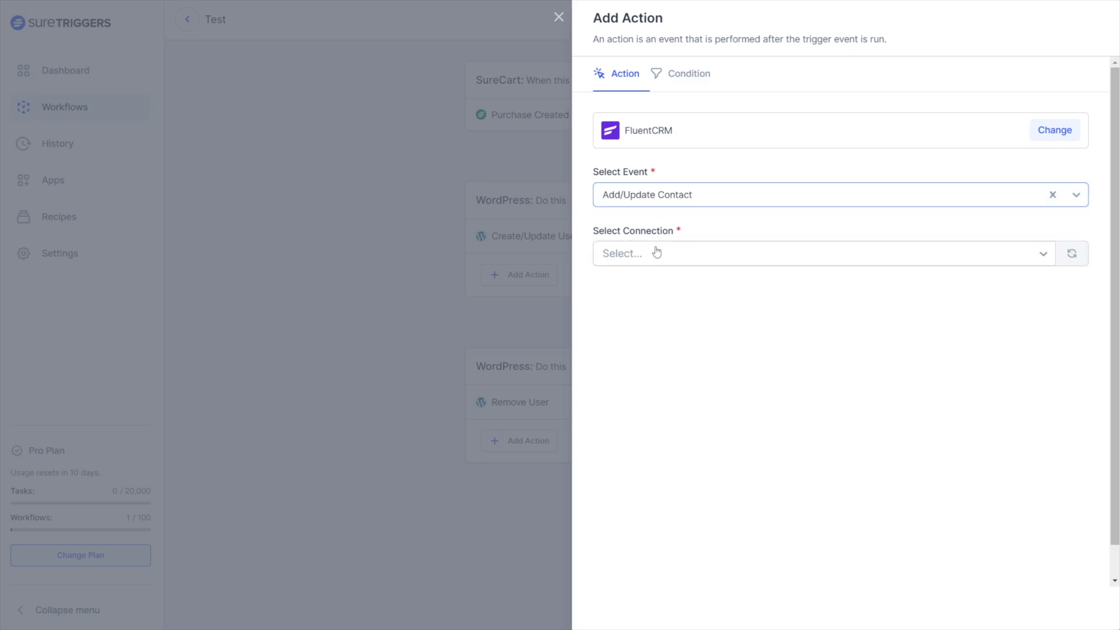
{"action": "left_click", "coordinate": [659, 254]}
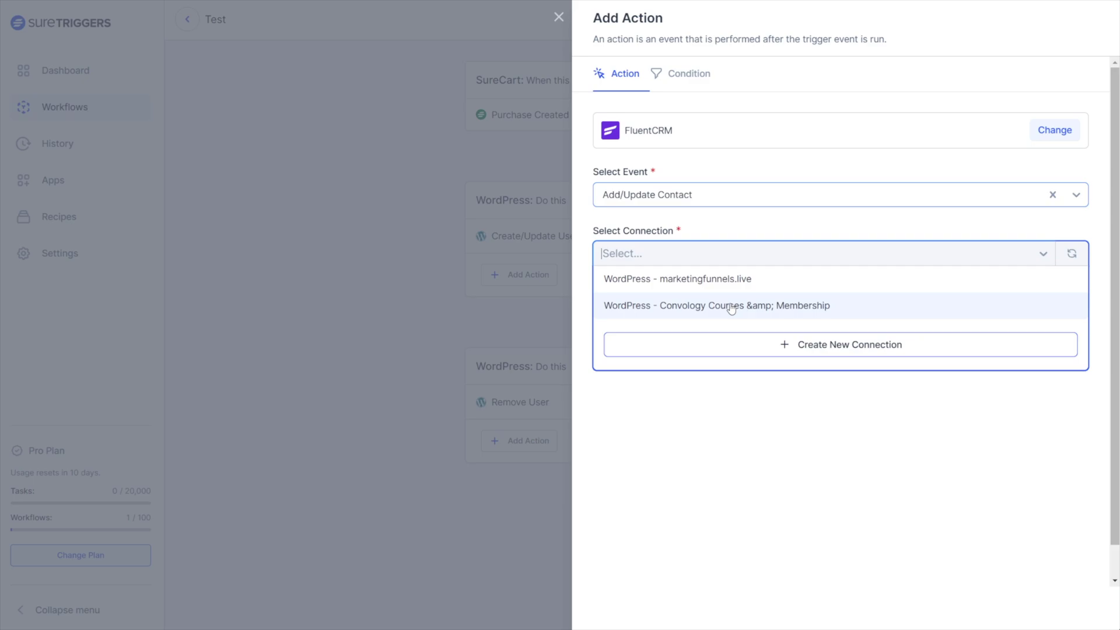
{"action": "left_click", "coordinate": [753, 277]}
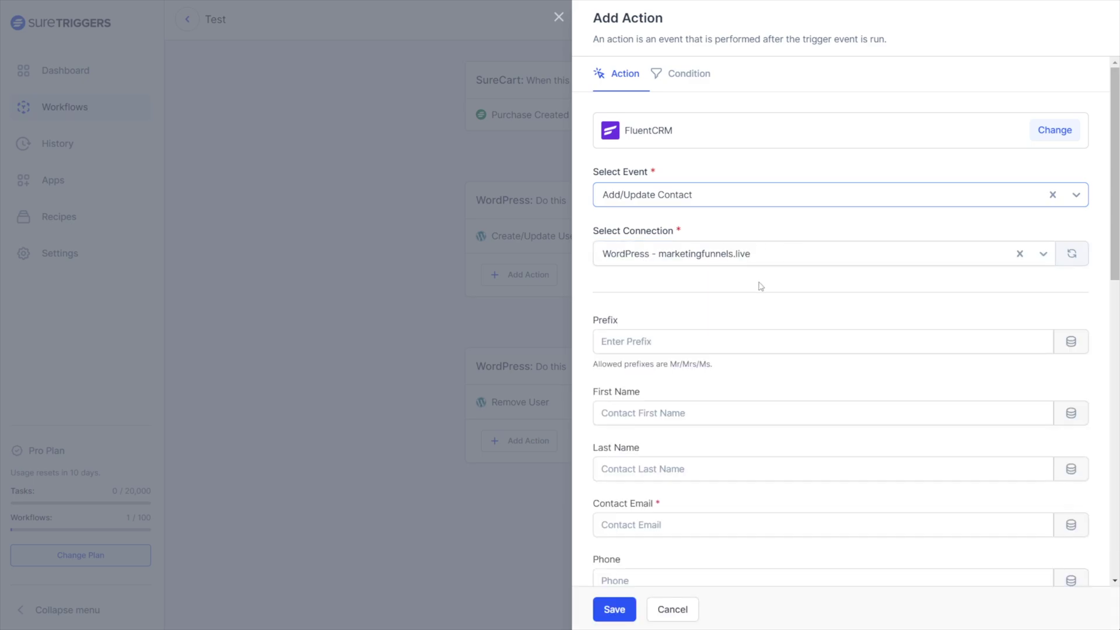
Step: Set email to {customer.email}, status Subscribed, list All Contacts, and save the step
{"action": "scroll", "coordinate": [712, 323], "scroll_direction": "down", "scroll_amount": 3}
{"action": "left_click", "coordinate": [722, 325]}
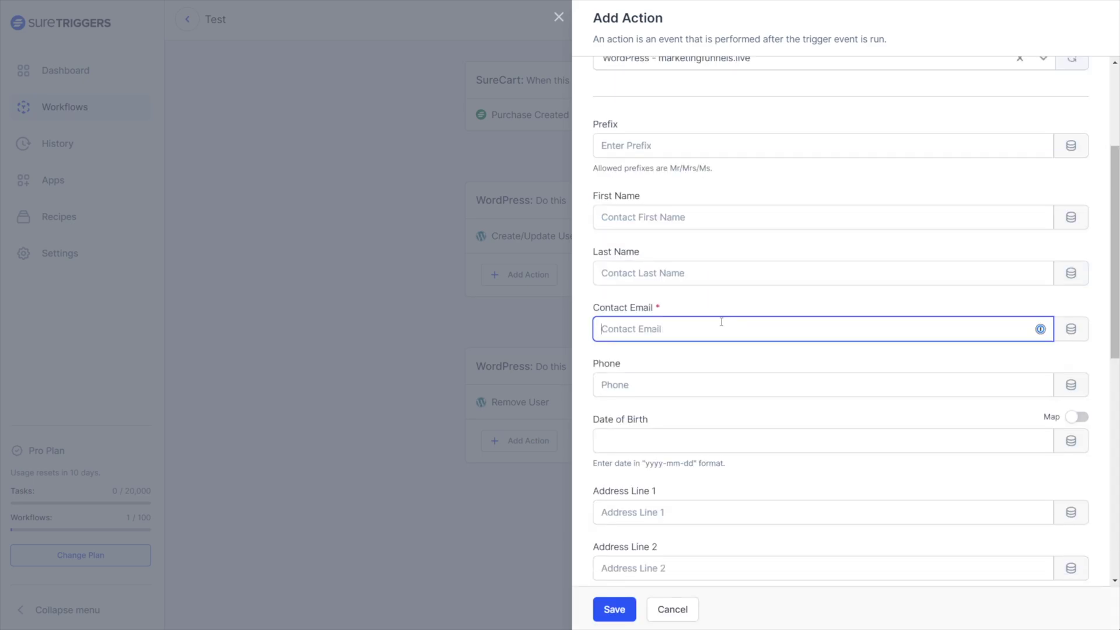
{"action": "type", "text": "{customer.email}"}
{"action": "scroll", "coordinate": [722, 322], "scroll_direction": "down", "scroll_amount": 10}
{"action": "left_click", "coordinate": [654, 303]}
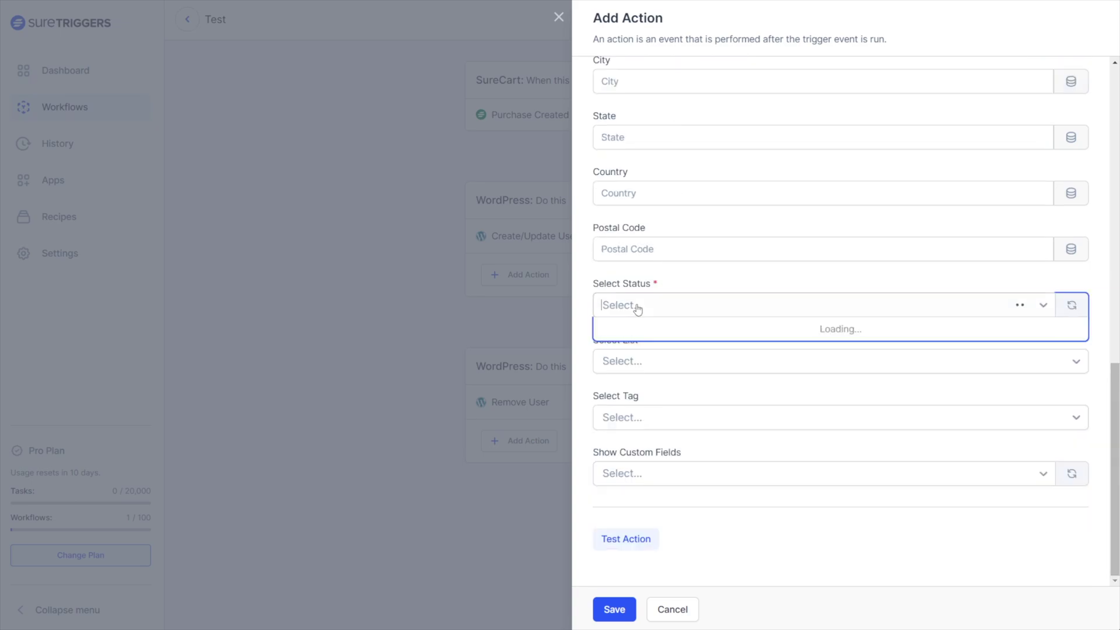
{"action": "left_click", "coordinate": [628, 332]}
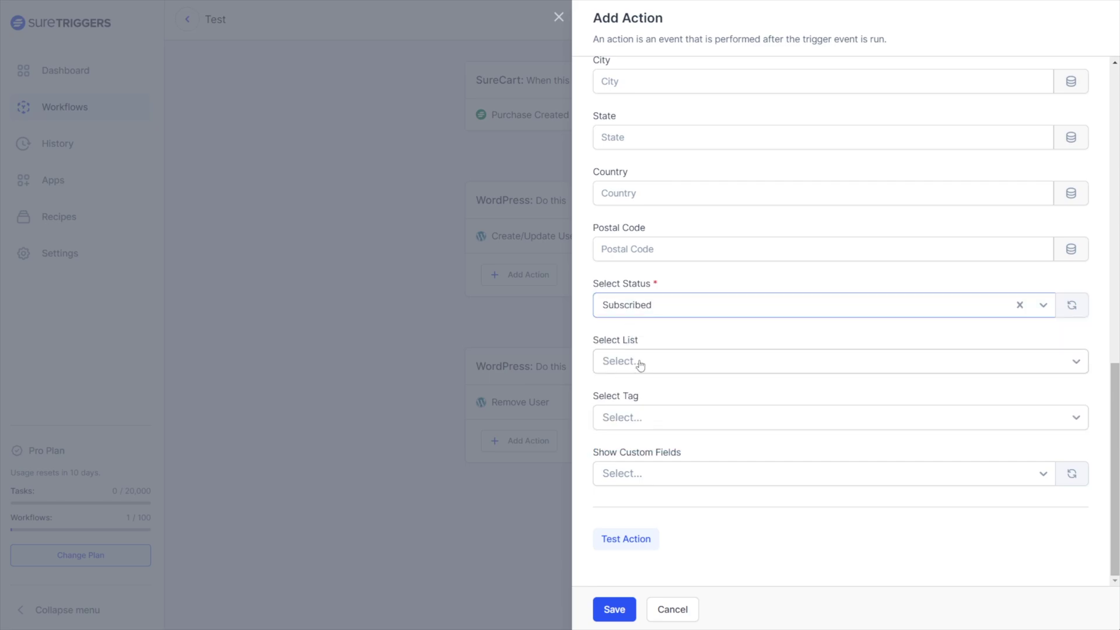
{"action": "left_click", "coordinate": [639, 361]}
{"action": "left_click", "coordinate": [644, 390]}
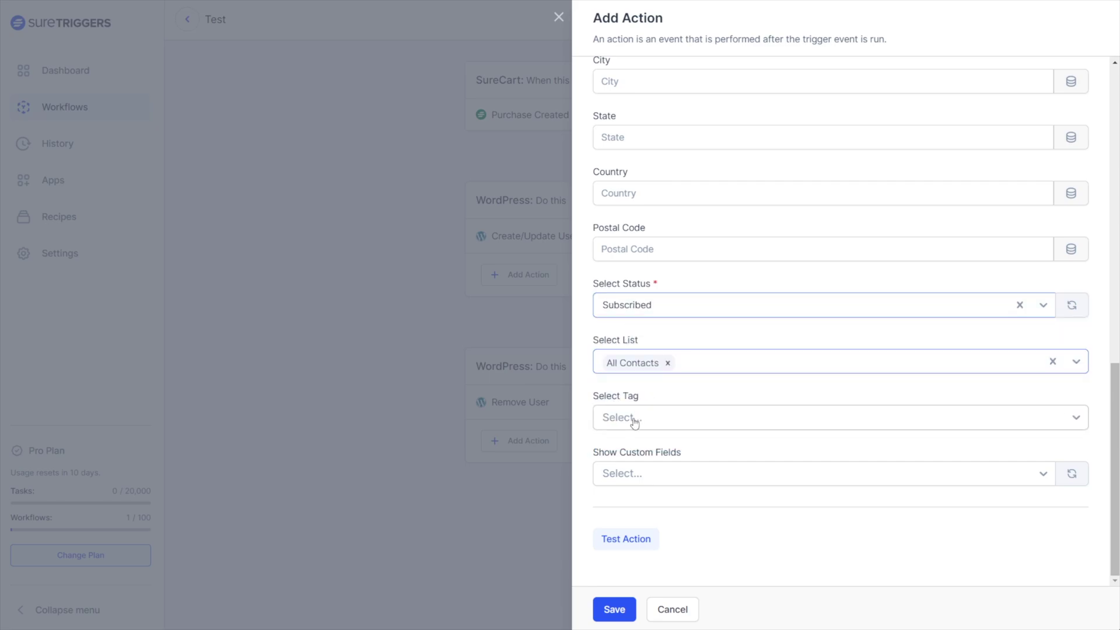
{"action": "left_click", "coordinate": [609, 609]}
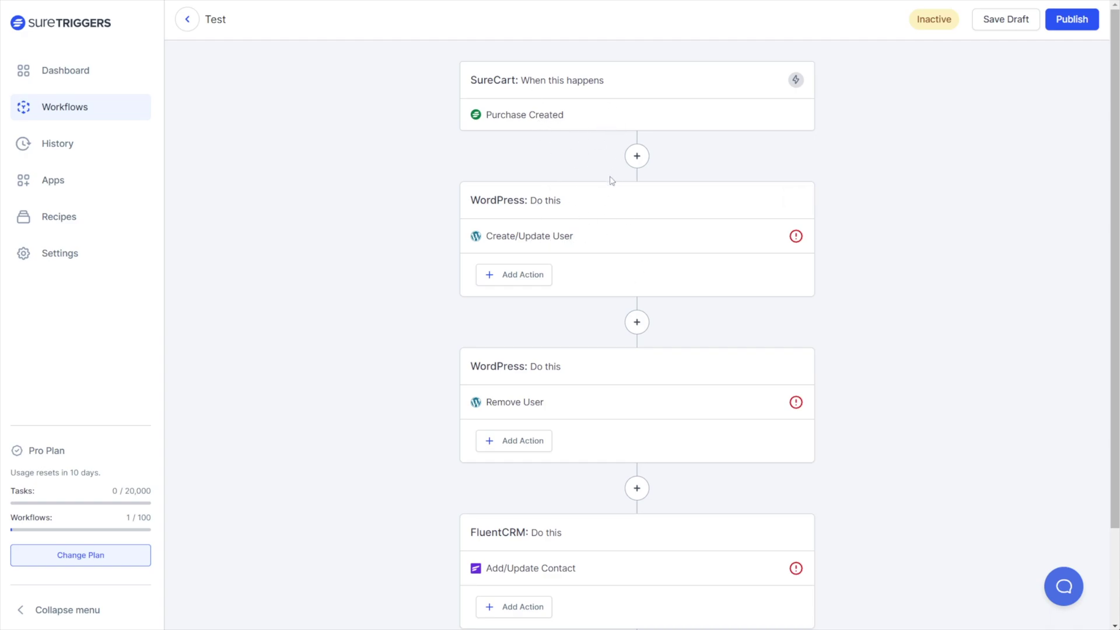
Step: Start an API request step after the FluentCRM step, then discard it
{"action": "scroll", "coordinate": [447, 283], "scroll_direction": "down", "scroll_amount": 2}
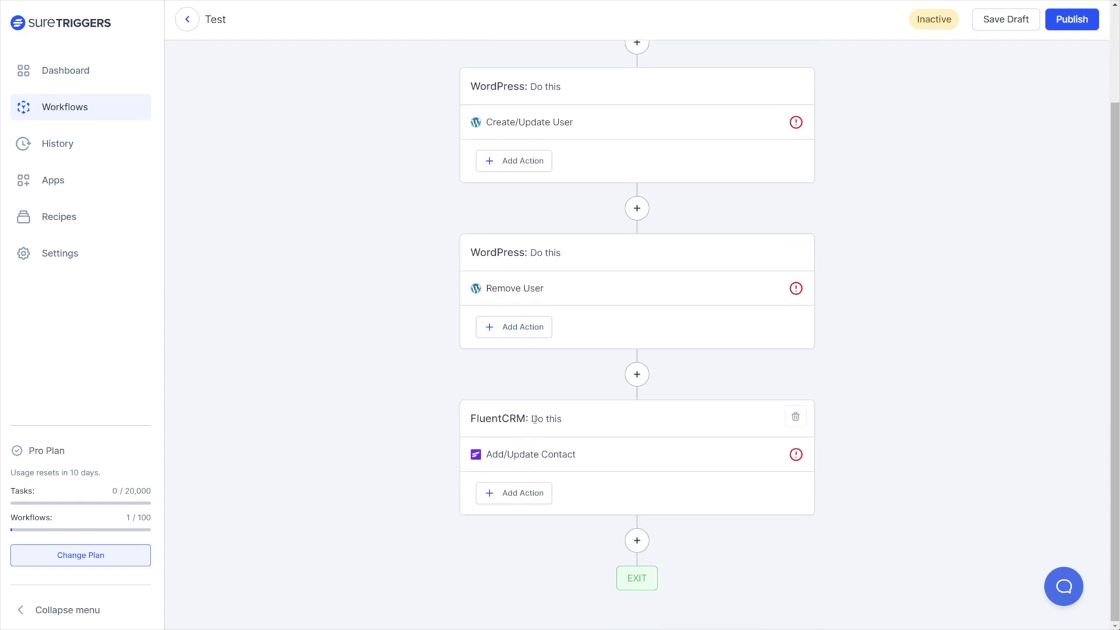
{"action": "left_click", "coordinate": [637, 540]}
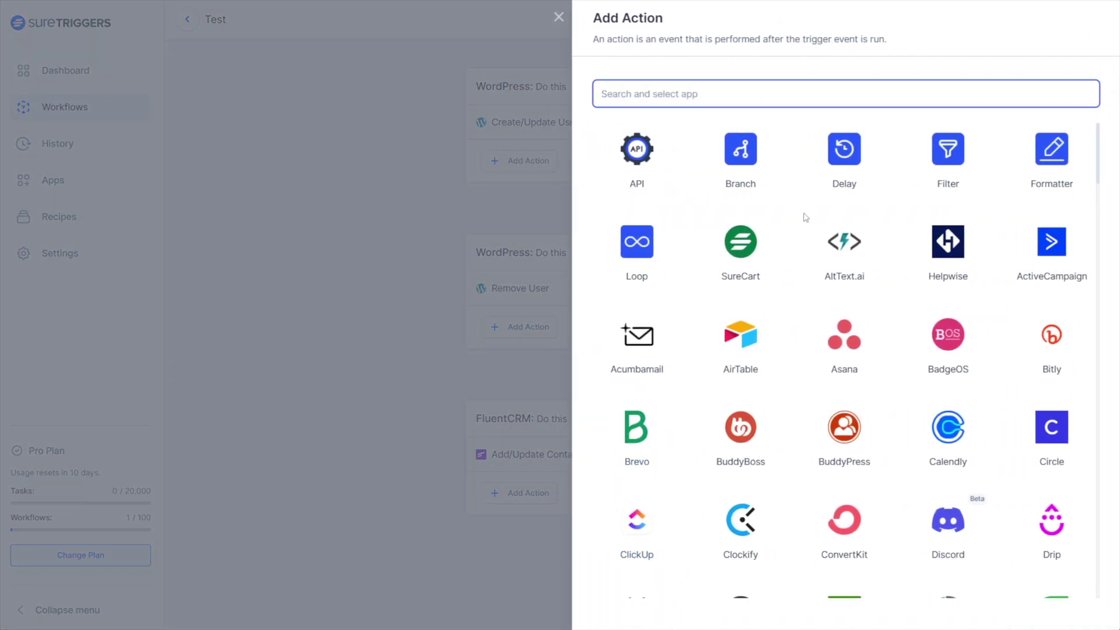
{"action": "type", "text": "learn"}
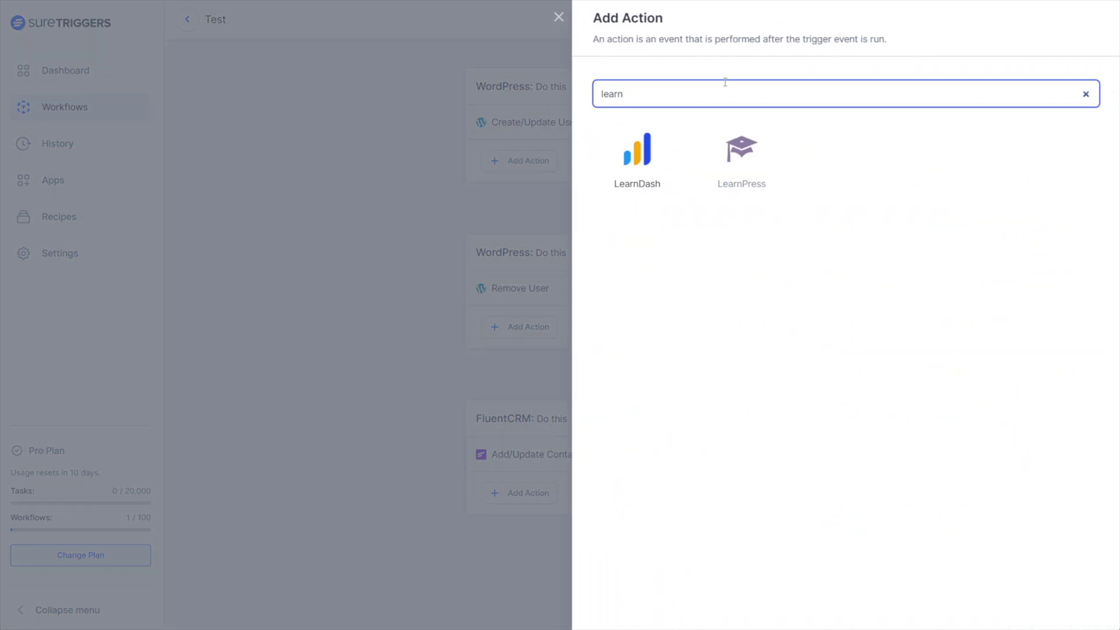
{"action": "key", "text": "ctrl+a"}
{"action": "type", "text": "api"}
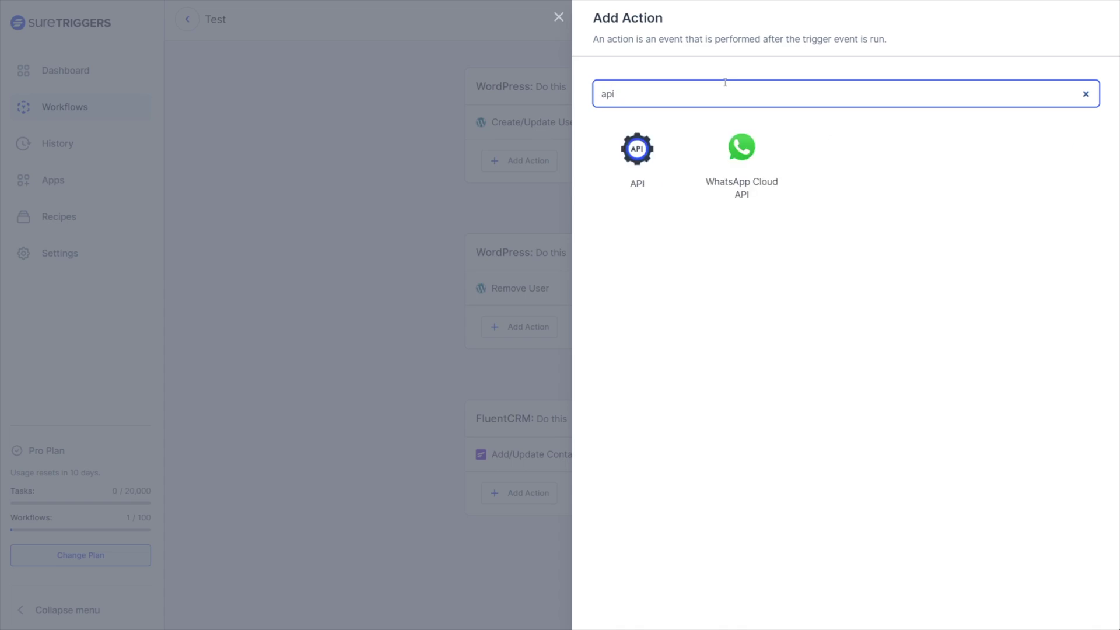
{"action": "left_click", "coordinate": [643, 174]}
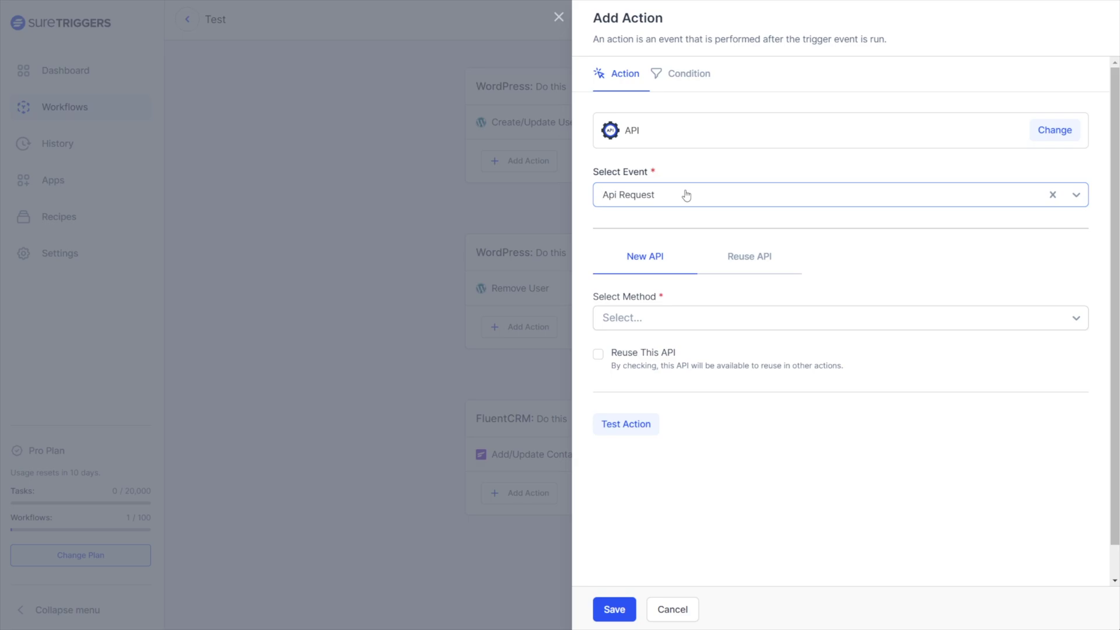
{"action": "left_click", "coordinate": [559, 16]}
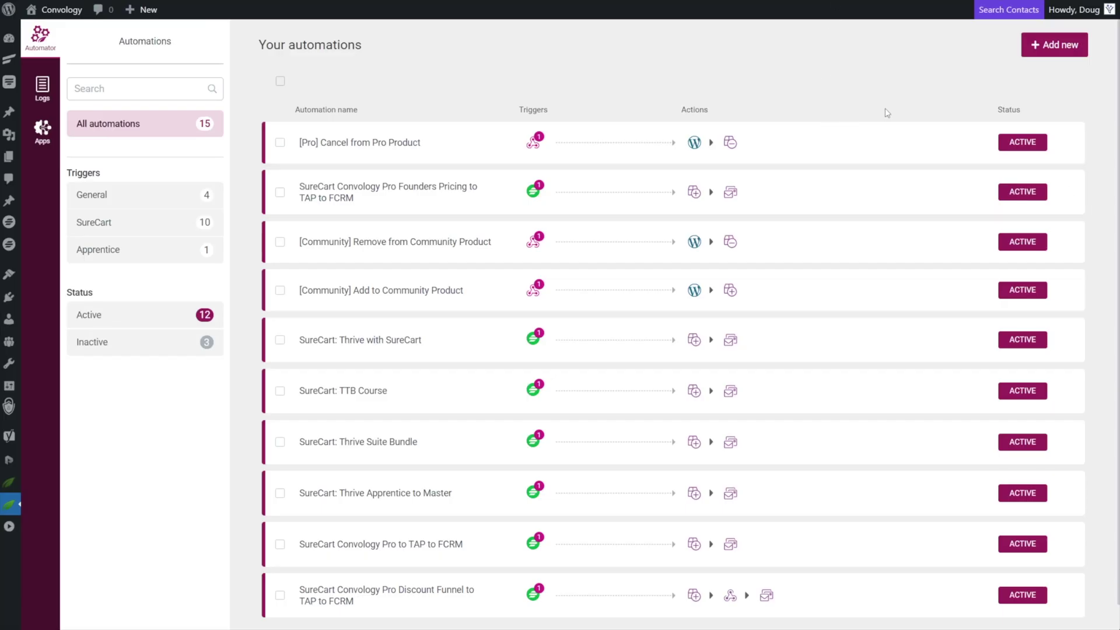
Step: Create a new Thrive Automator automation with an Incoming webhook trigger and copy its webhook URL
{"action": "left_click", "coordinate": [1048, 51]}
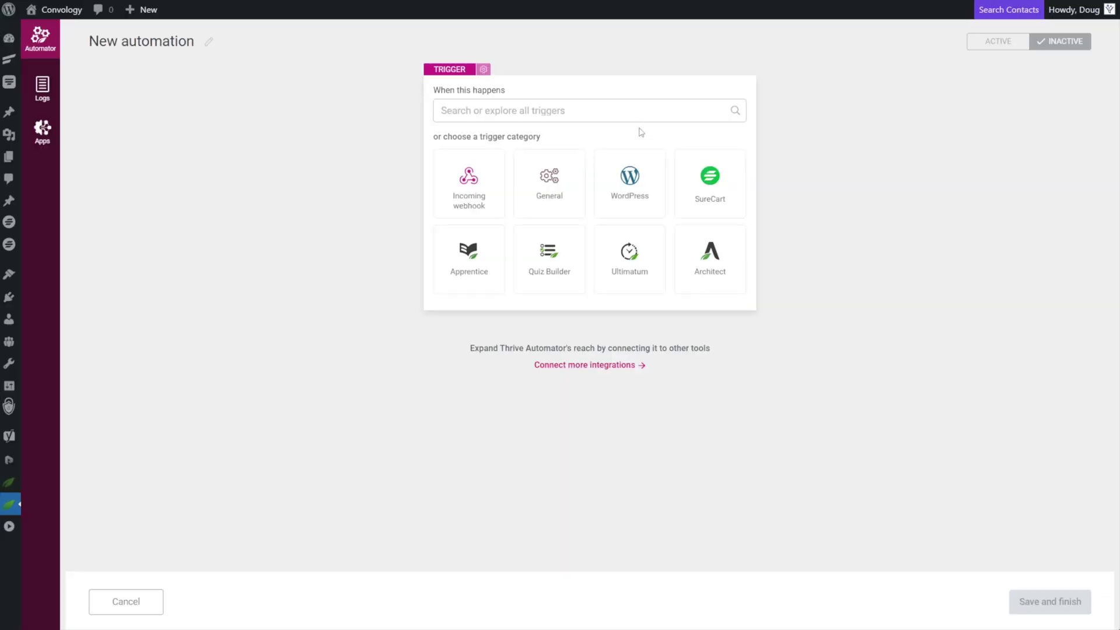
{"action": "left_click", "coordinate": [467, 199]}
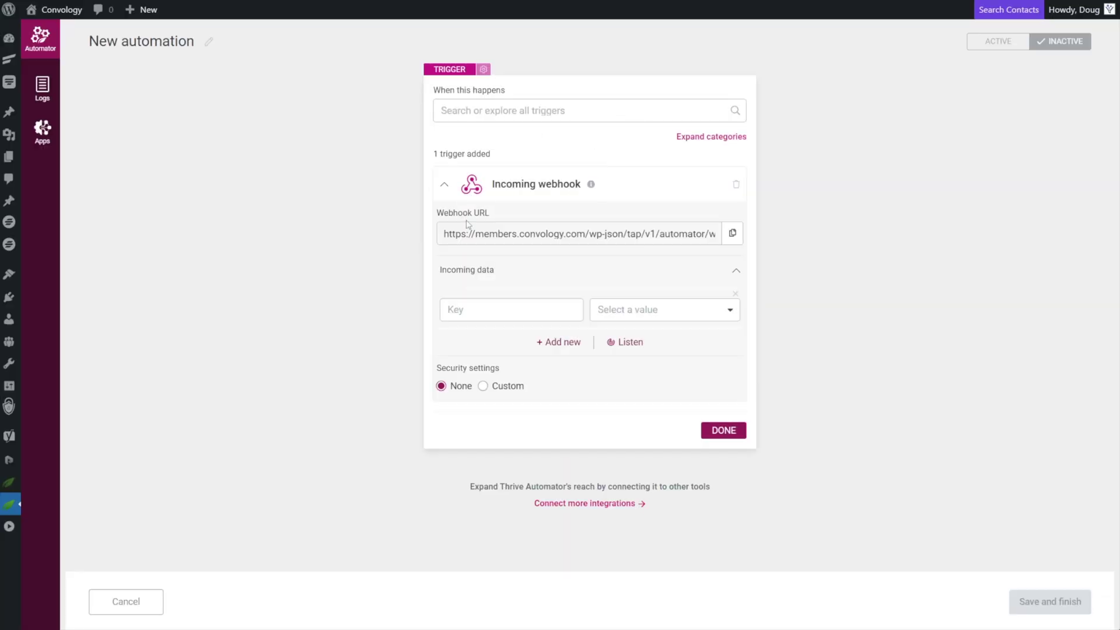
{"action": "left_click", "coordinate": [732, 233]}
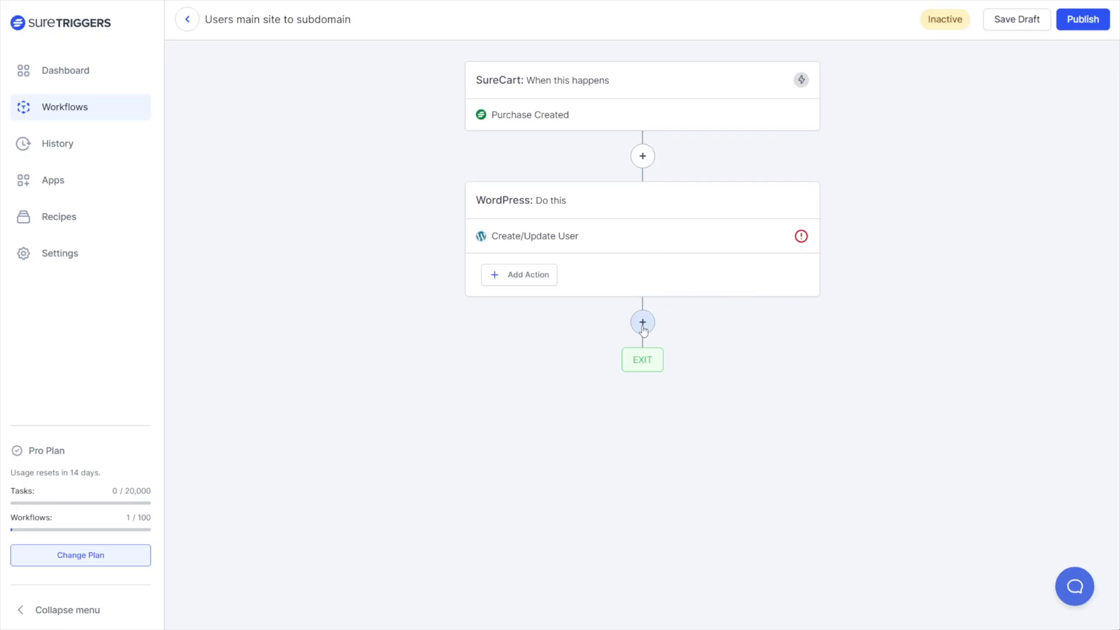
Step: Add a new API request action after Create/Update User using the POST method
{"action": "left_click", "coordinate": [643, 324]}
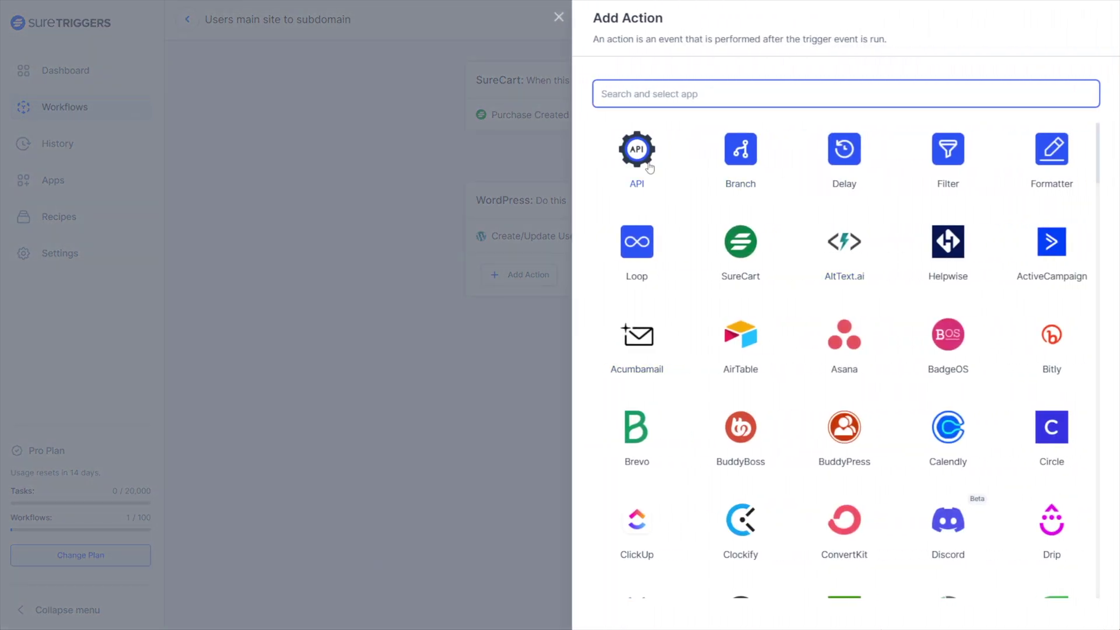
{"action": "left_click", "coordinate": [640, 159]}
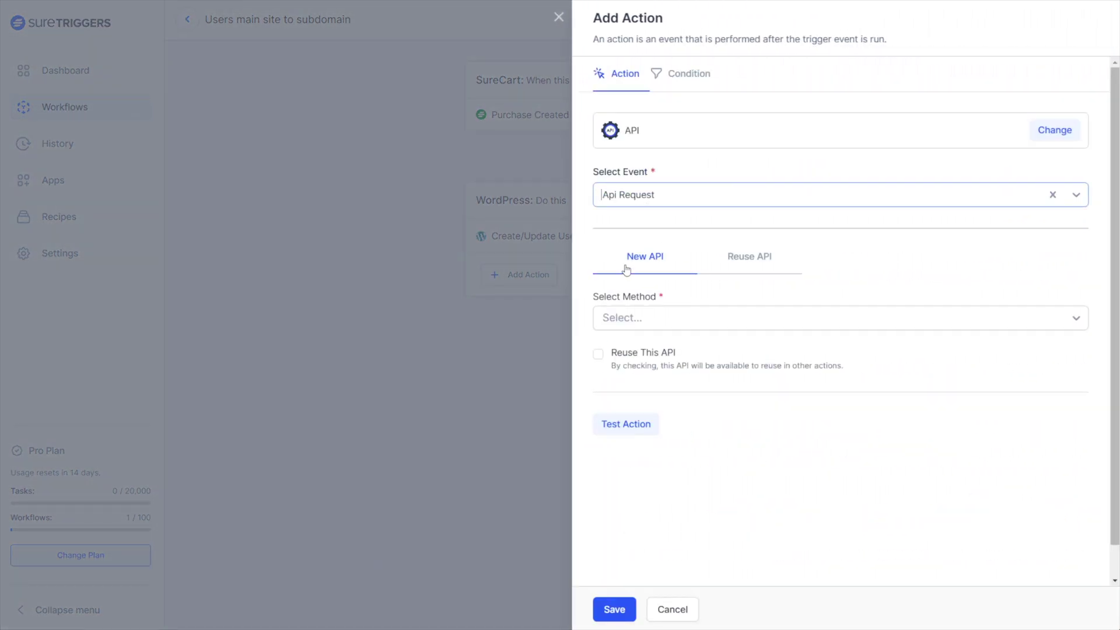
{"action": "left_click", "coordinate": [644, 261]}
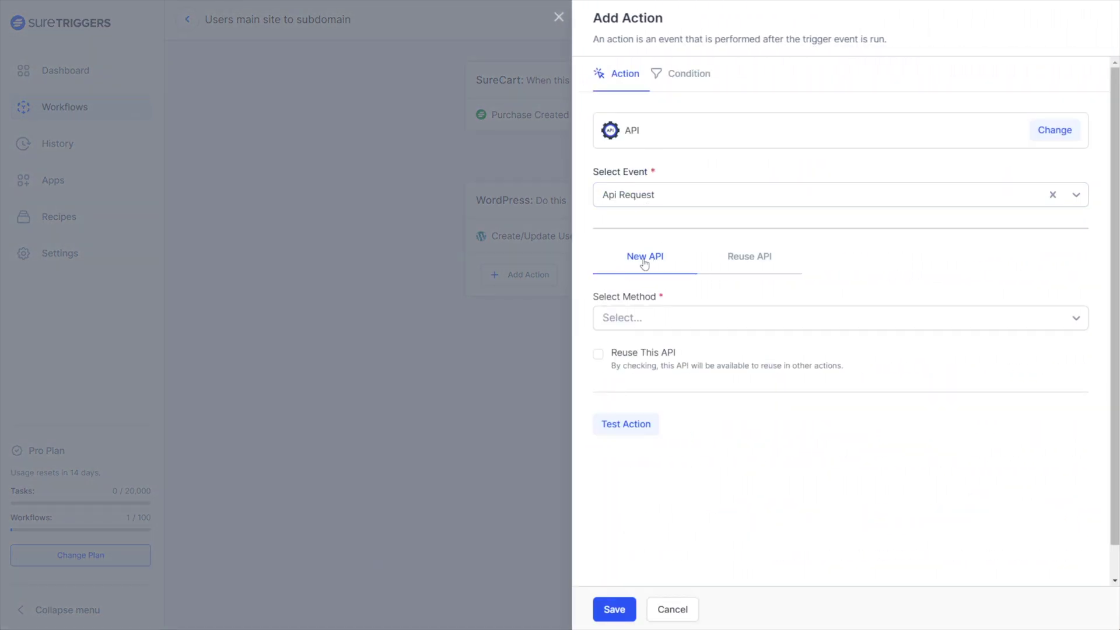
{"action": "left_click", "coordinate": [621, 327]}
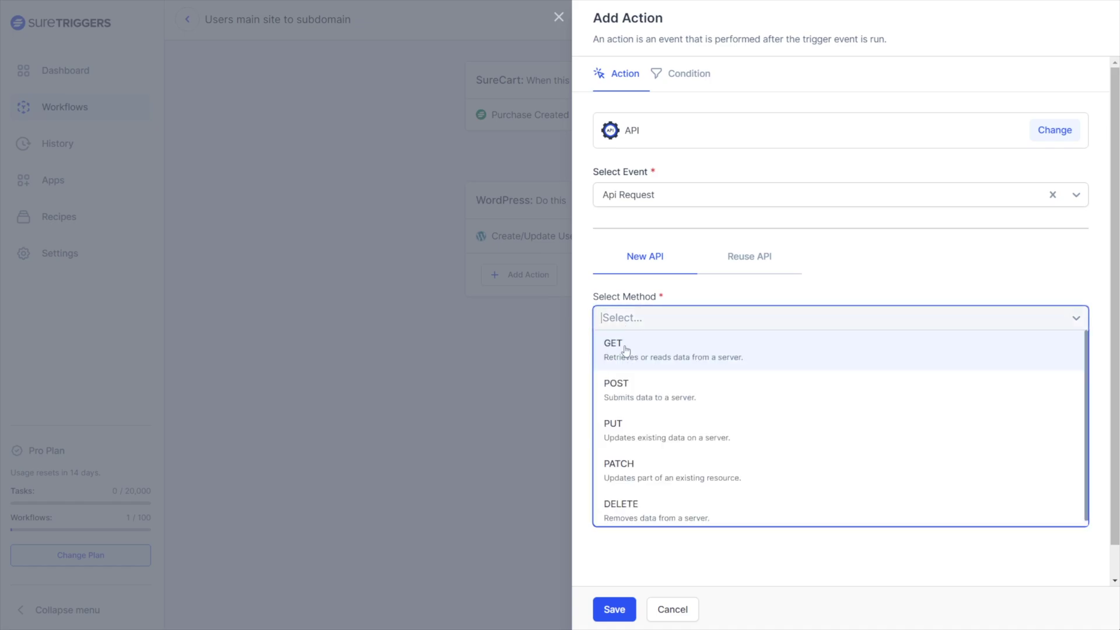
{"action": "left_click", "coordinate": [621, 401]}
Step: Set the payload type to JSON and paste the Thrive webhook URL as the endpoint
{"action": "left_click", "coordinate": [671, 381]}
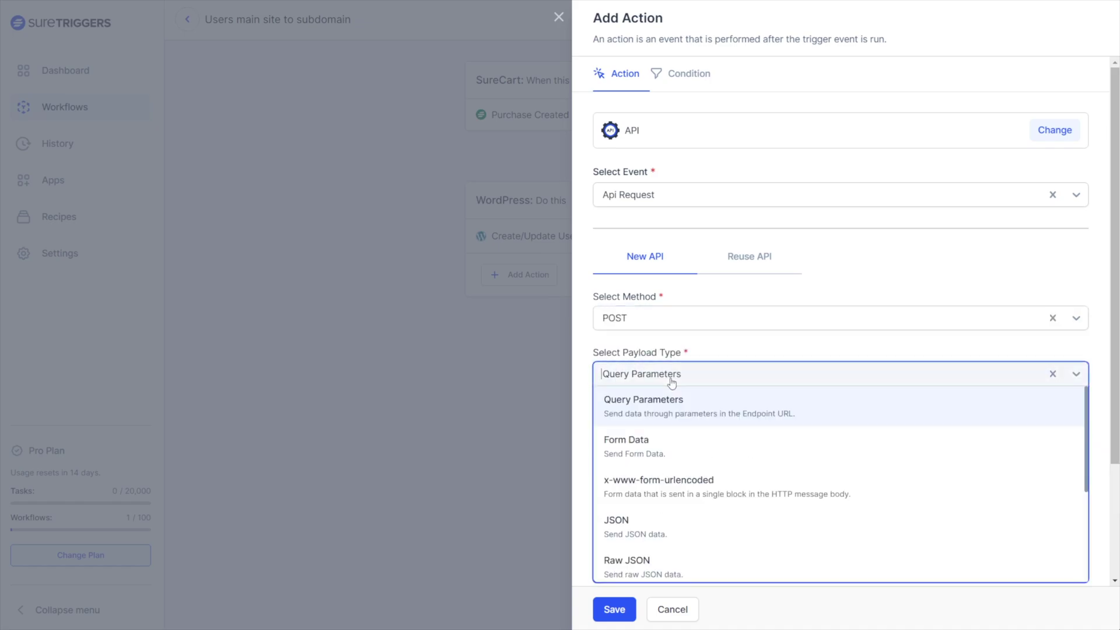
{"action": "left_click", "coordinate": [617, 522]}
{"action": "scroll", "coordinate": [617, 290], "scroll_direction": "down", "scroll_amount": 2}
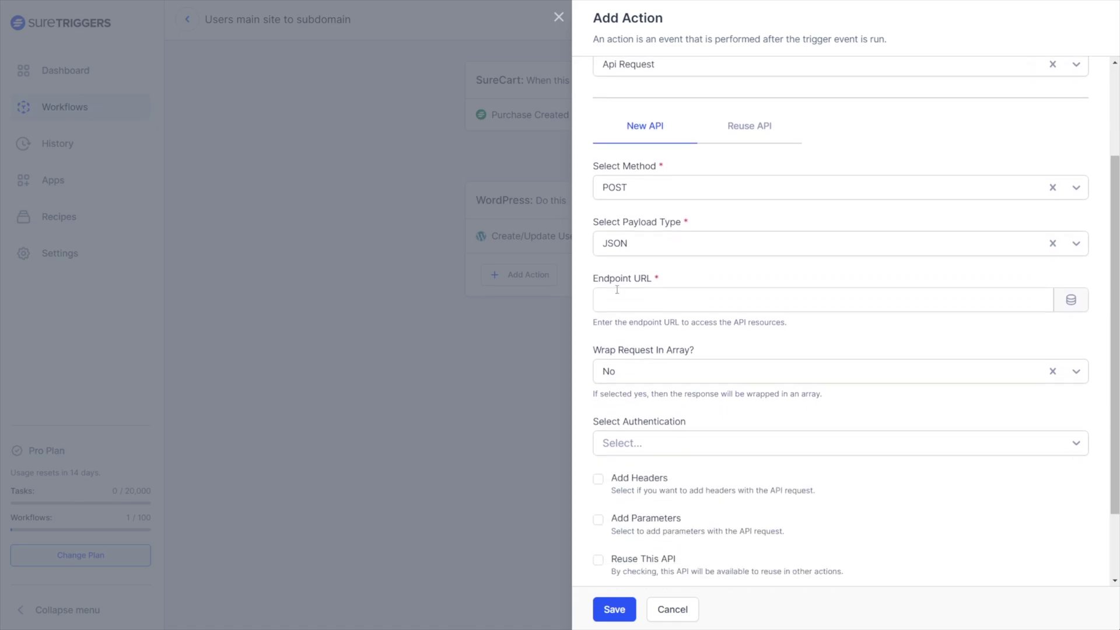
{"action": "left_click", "coordinate": [617, 301]}
{"action": "key", "text": "ctrl+v"}
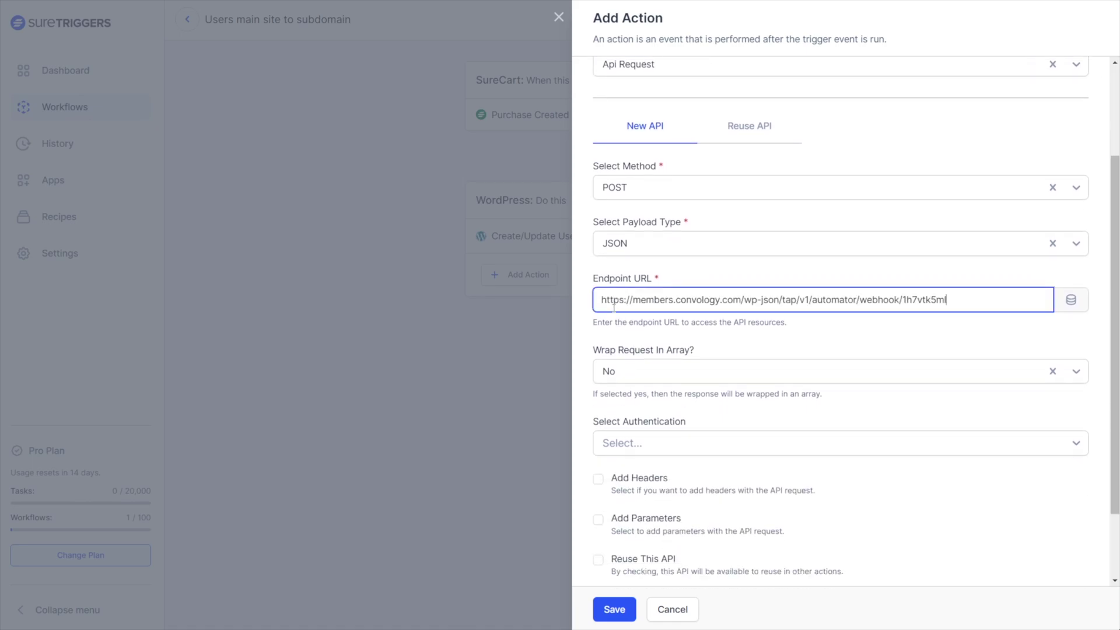
{"action": "left_click", "coordinate": [678, 277]}
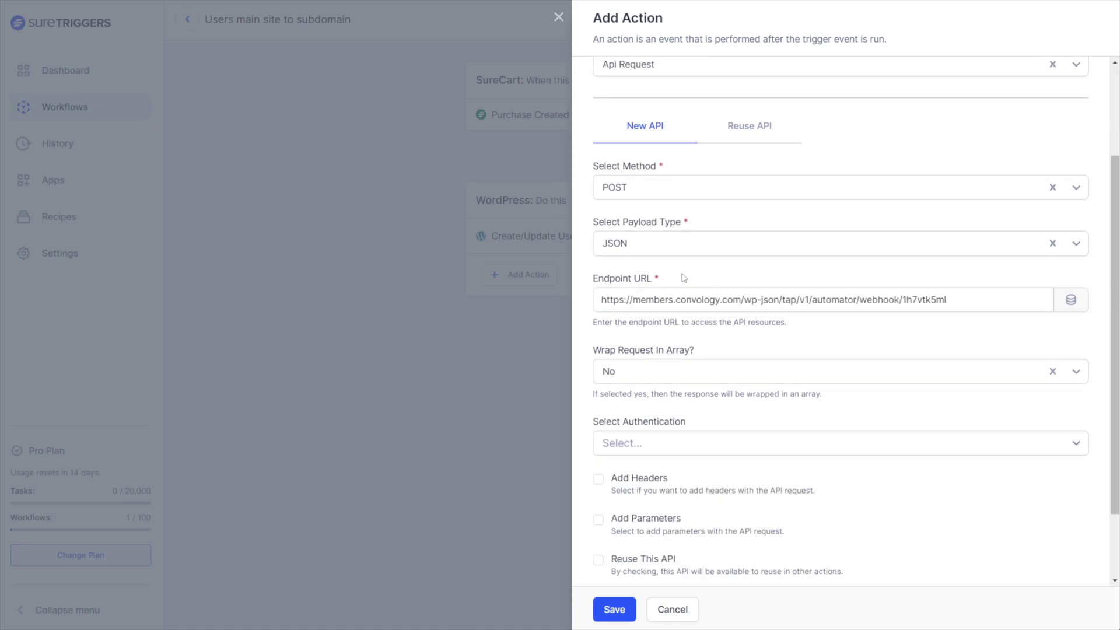
Step: Add parameter key 'email' with value {customer.email} and save the API request step
{"action": "scroll", "coordinate": [684, 280], "scroll_direction": "down", "scroll_amount": 2}
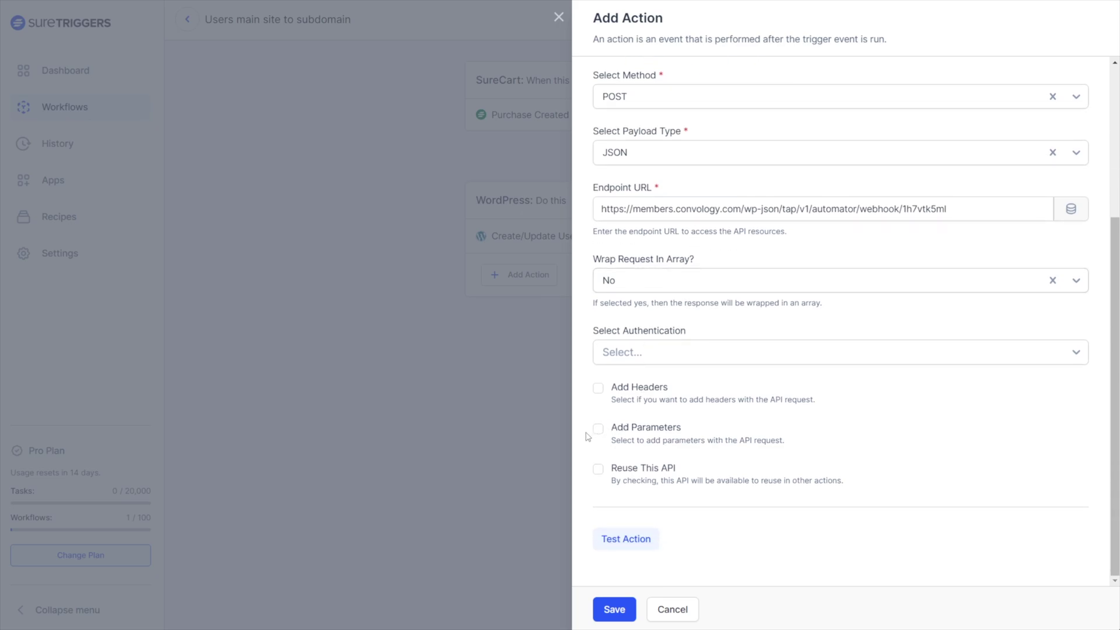
{"action": "left_click", "coordinate": [598, 429]}
{"action": "scroll", "coordinate": [648, 423], "scroll_direction": "down", "scroll_amount": 1}
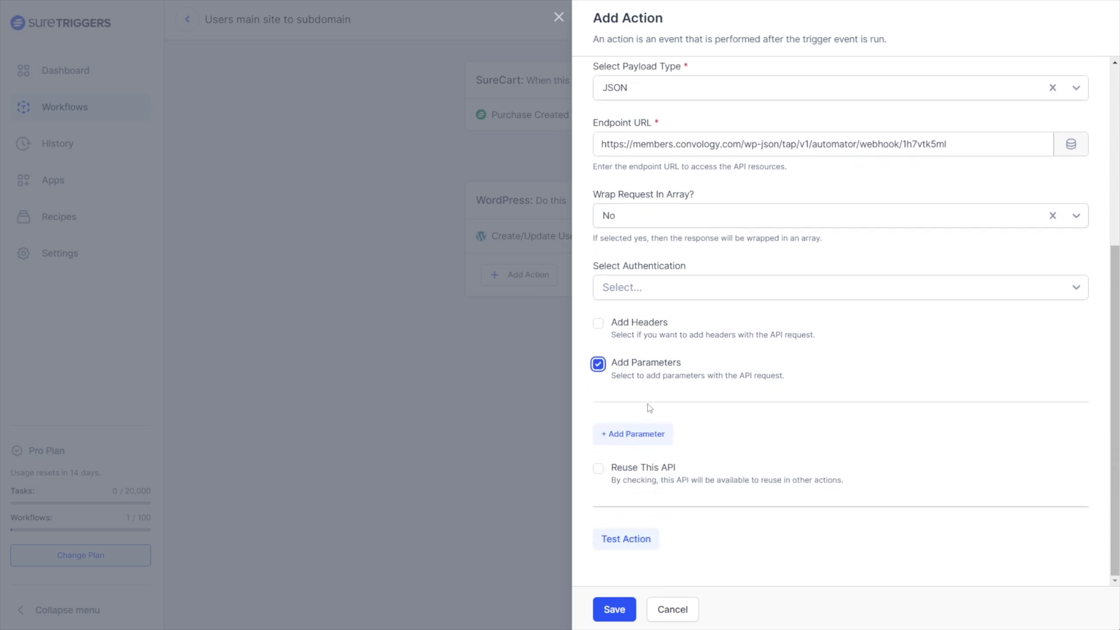
{"action": "left_click", "coordinate": [633, 434]}
{"action": "left_click", "coordinate": [644, 453]}
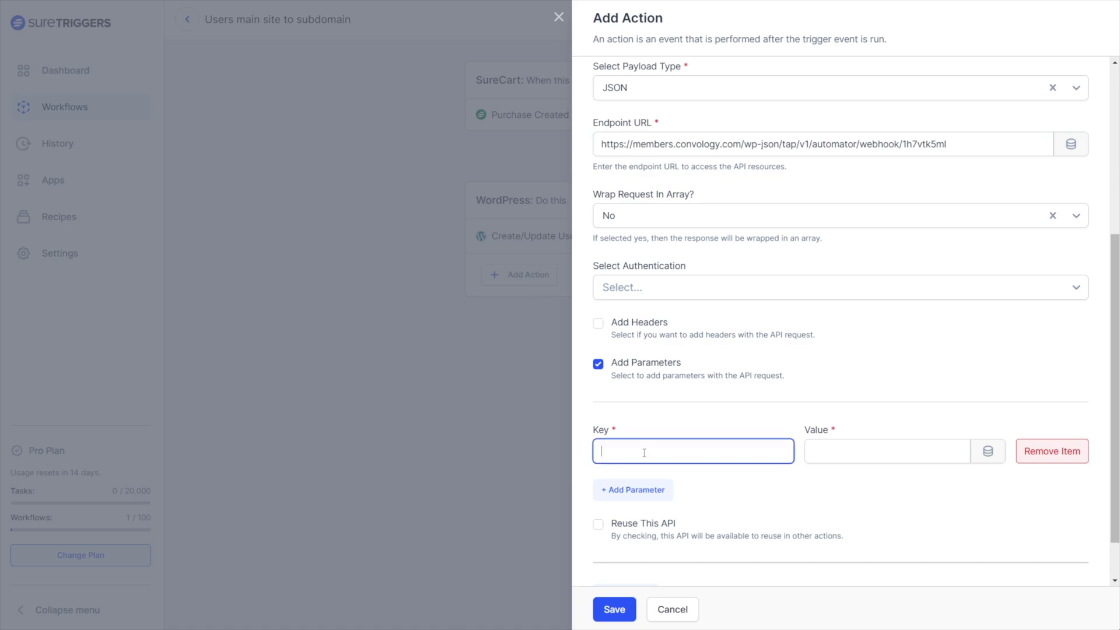
{"action": "type", "text": "email"}
{"action": "left_click", "coordinate": [988, 454]}
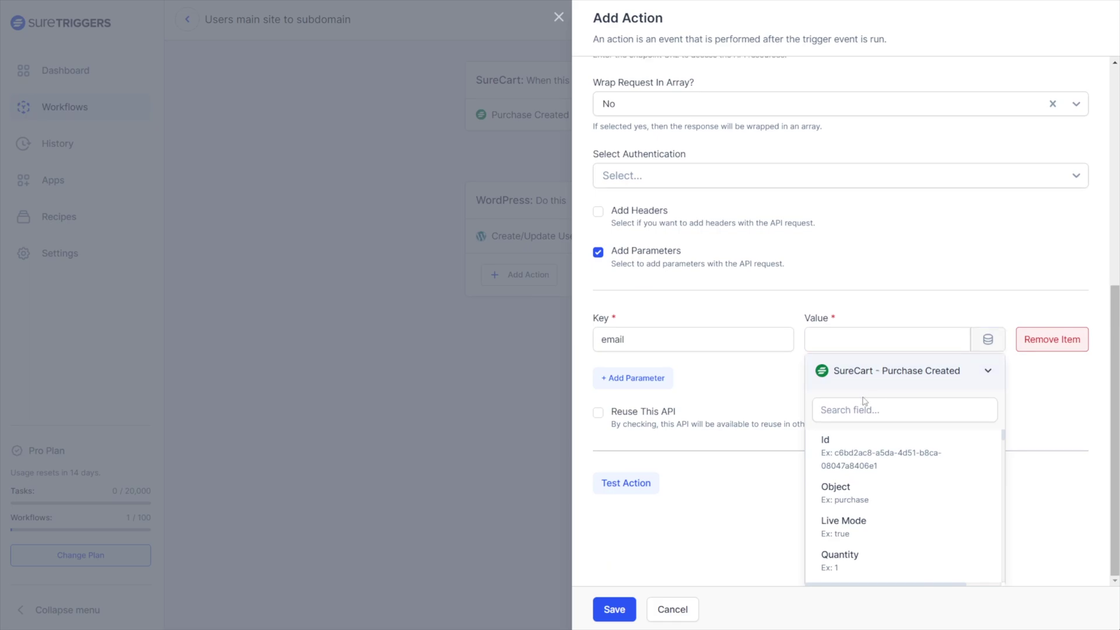
{"action": "type", "text": "email"}
{"action": "key", "text": "Return"}
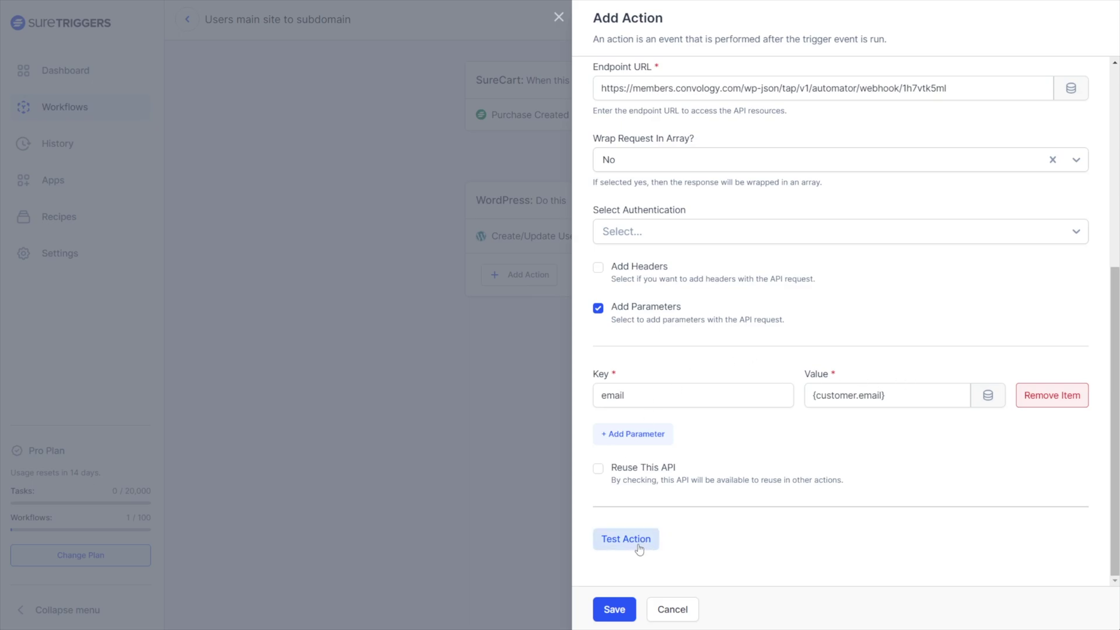
{"action": "left_click", "coordinate": [613, 609]}
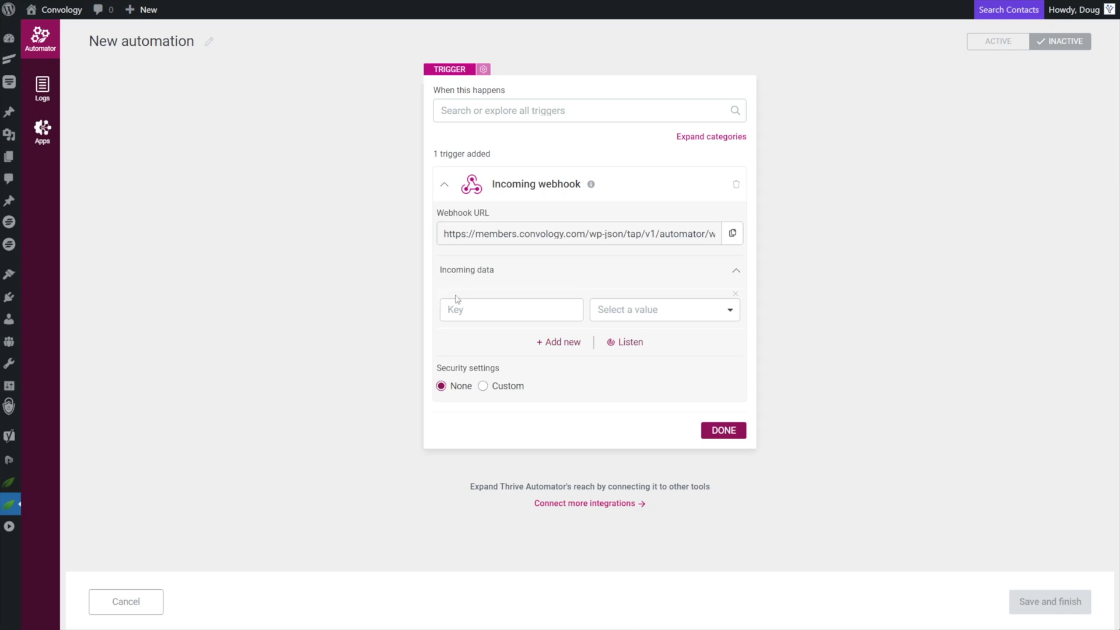
Step: Map the incoming webhook key 'email' to the Email dynamic field and finish the trigger
{"action": "left_click", "coordinate": [482, 318]}
{"action": "type", "text": "email"}
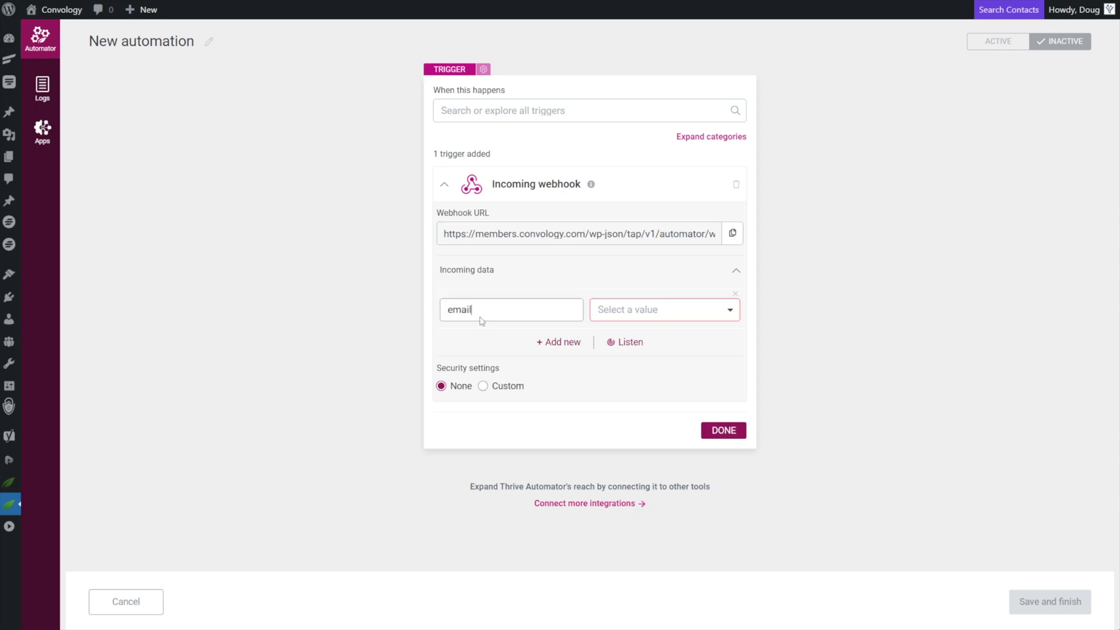
{"action": "left_click", "coordinate": [658, 310]}
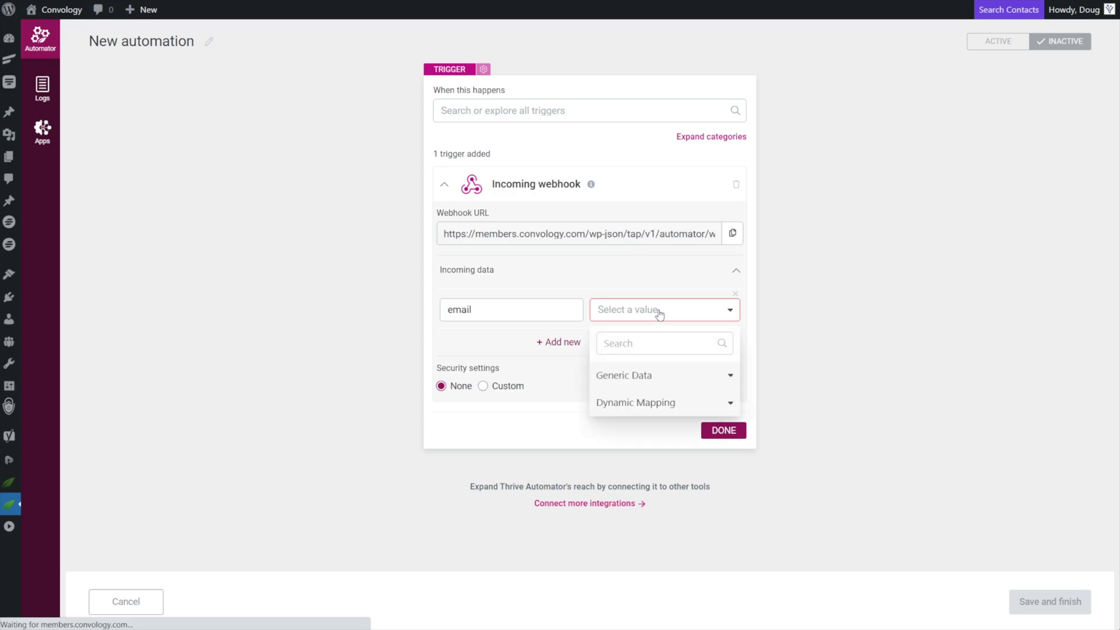
{"action": "left_click", "coordinate": [654, 404]}
{"action": "left_click", "coordinate": [610, 431]}
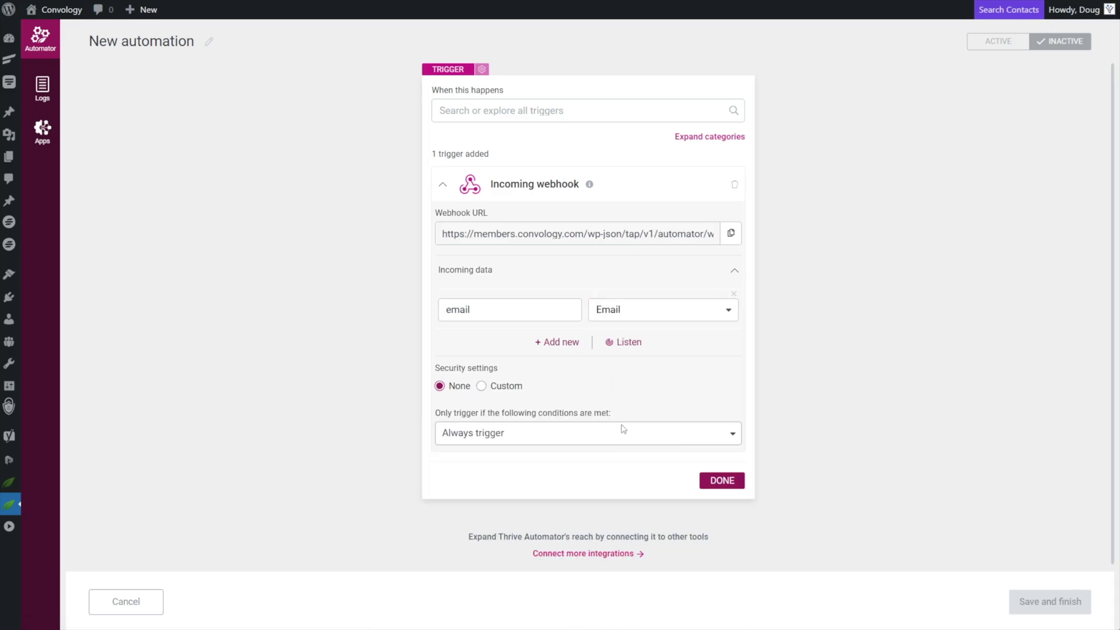
{"action": "left_click", "coordinate": [725, 483]}
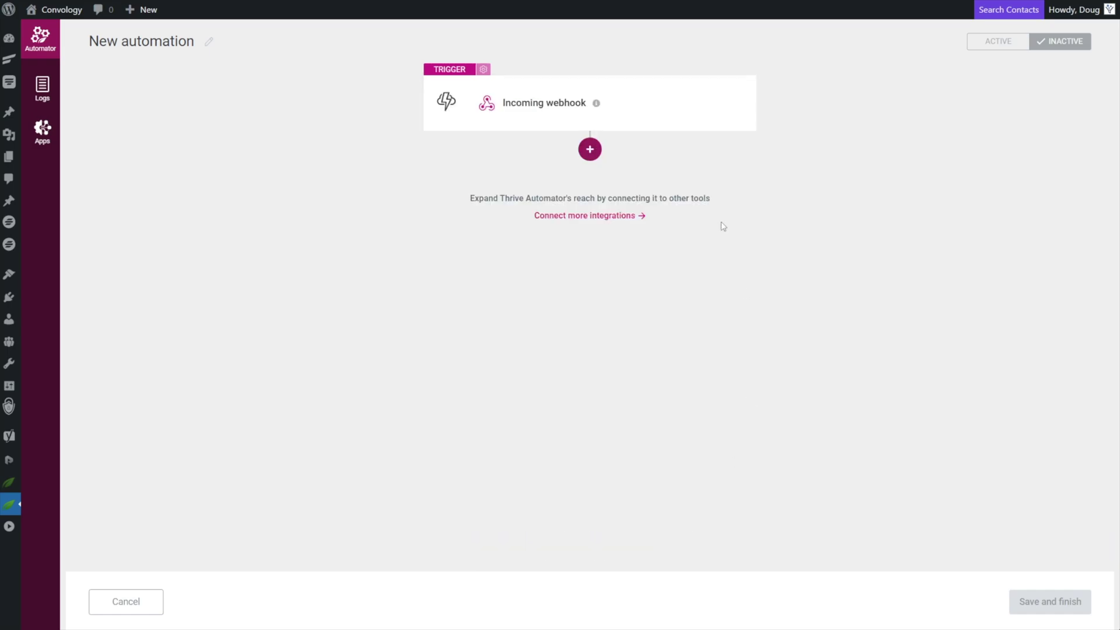
Step: Add a WordPress 'Find or create user' action with the SureCart Customer user role
{"action": "left_click", "coordinate": [591, 150]}
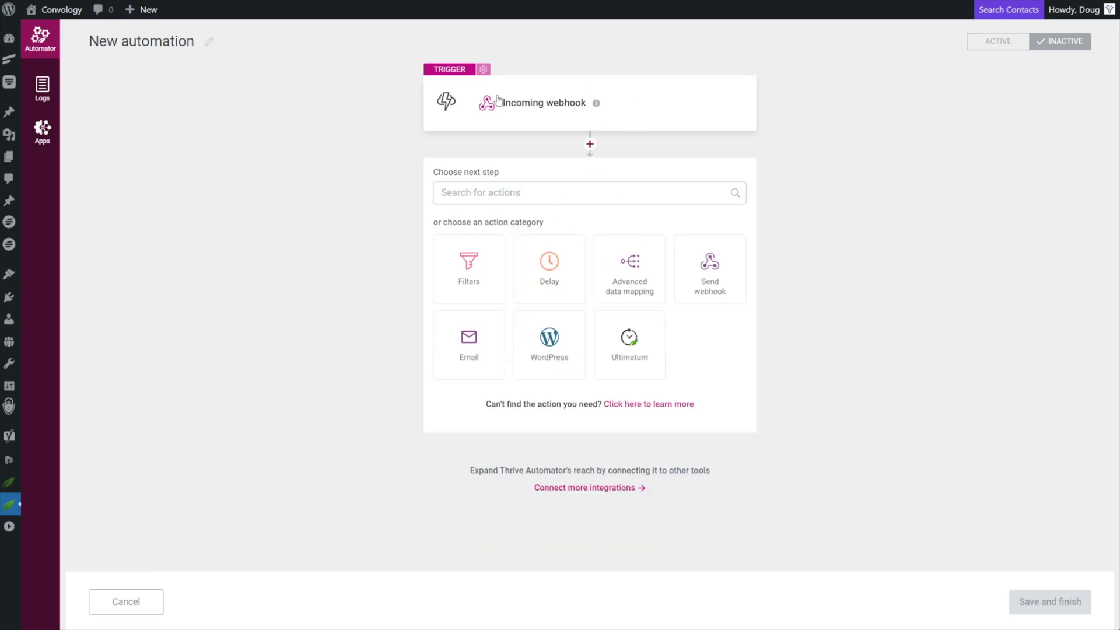
{"action": "left_click", "coordinate": [550, 358]}
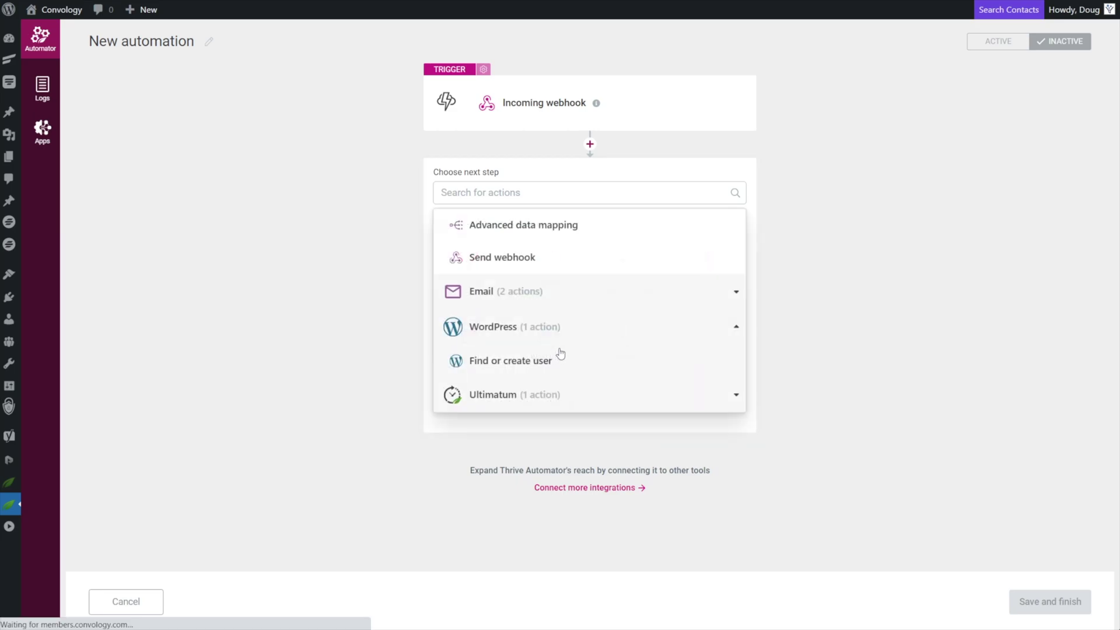
{"action": "left_click", "coordinate": [505, 362]}
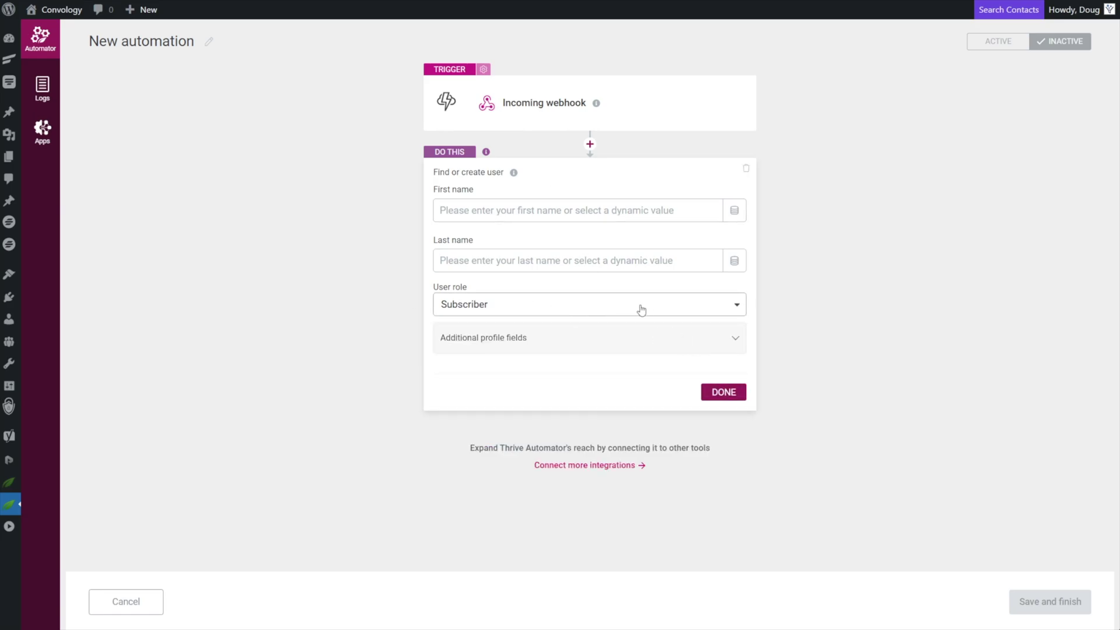
{"action": "left_click", "coordinate": [540, 313]}
{"action": "left_click", "coordinate": [367, 415]}
{"action": "left_click", "coordinate": [536, 309]}
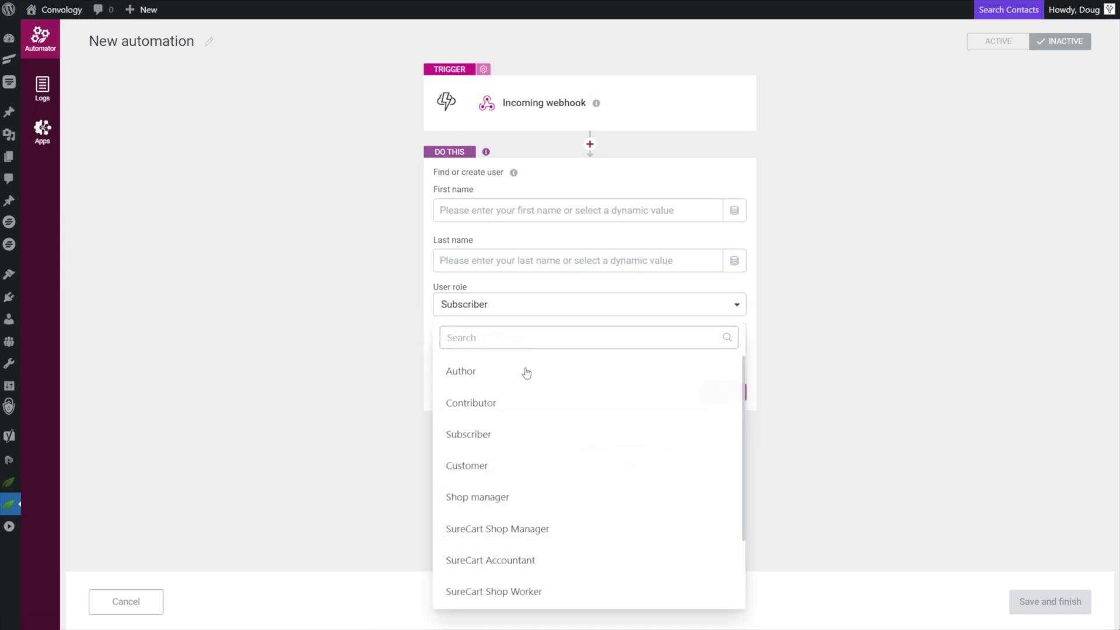
{"action": "scroll", "coordinate": [527, 373], "scroll_direction": "down", "scroll_amount": 2}
{"action": "left_click", "coordinate": [518, 530]}
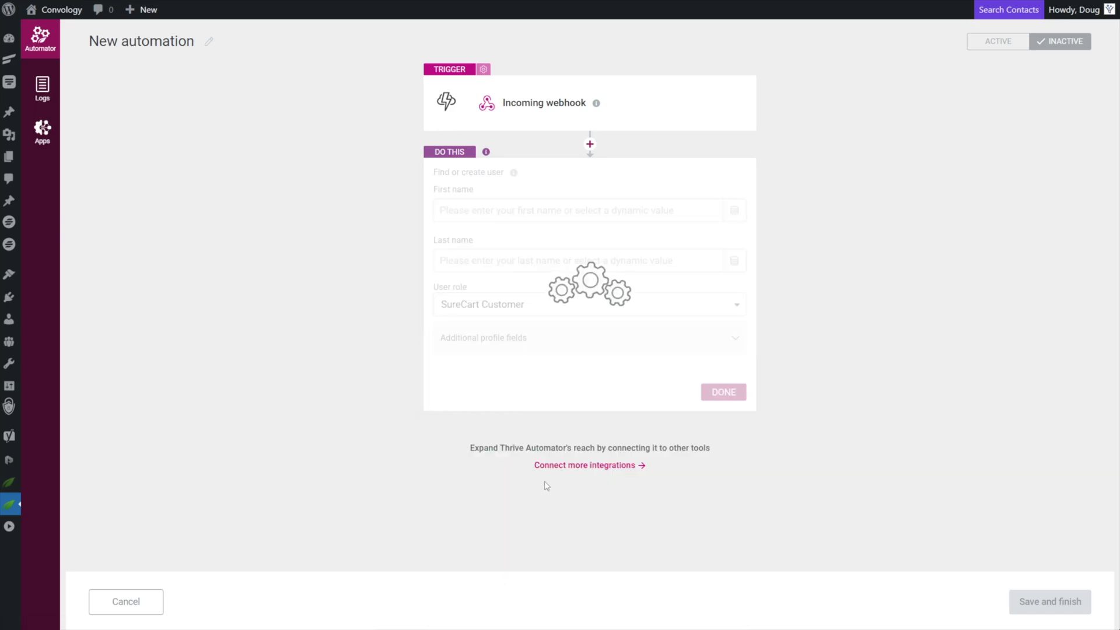
{"action": "left_click", "coordinate": [724, 392]}
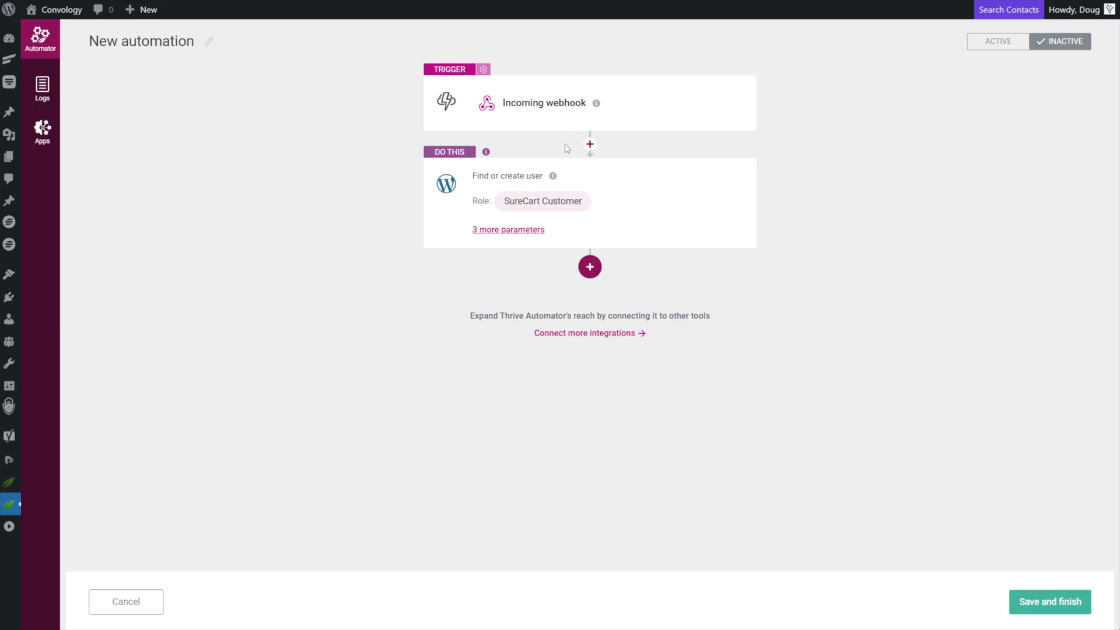
Step: Add an Apprentice 'Grant access to product' action for the Community Membership product
{"action": "left_click", "coordinate": [603, 269]}
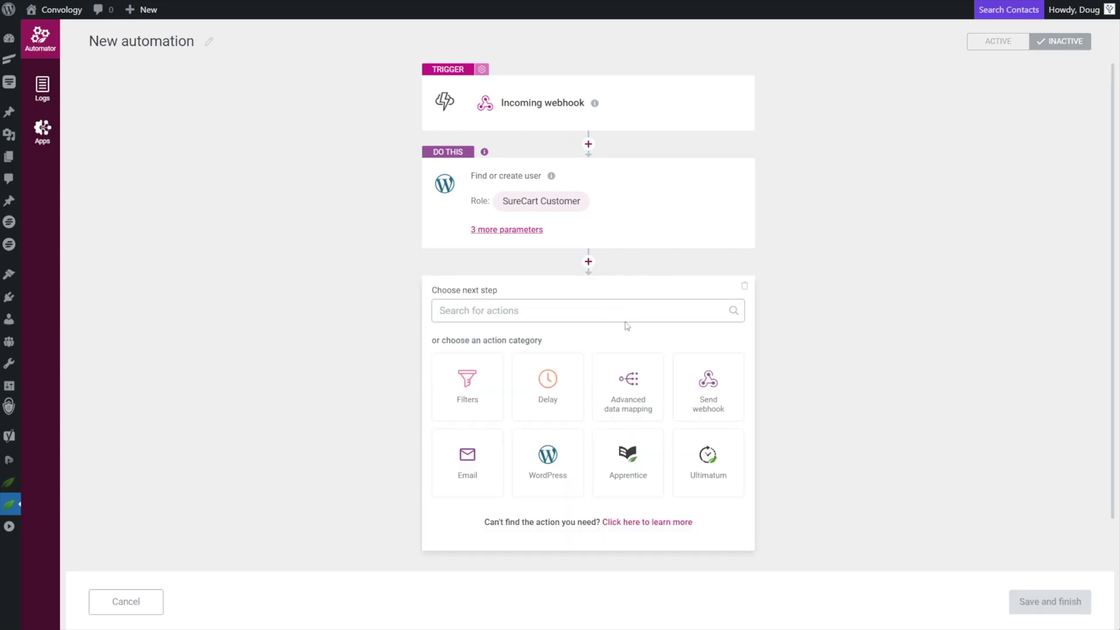
{"action": "left_click", "coordinate": [630, 466]}
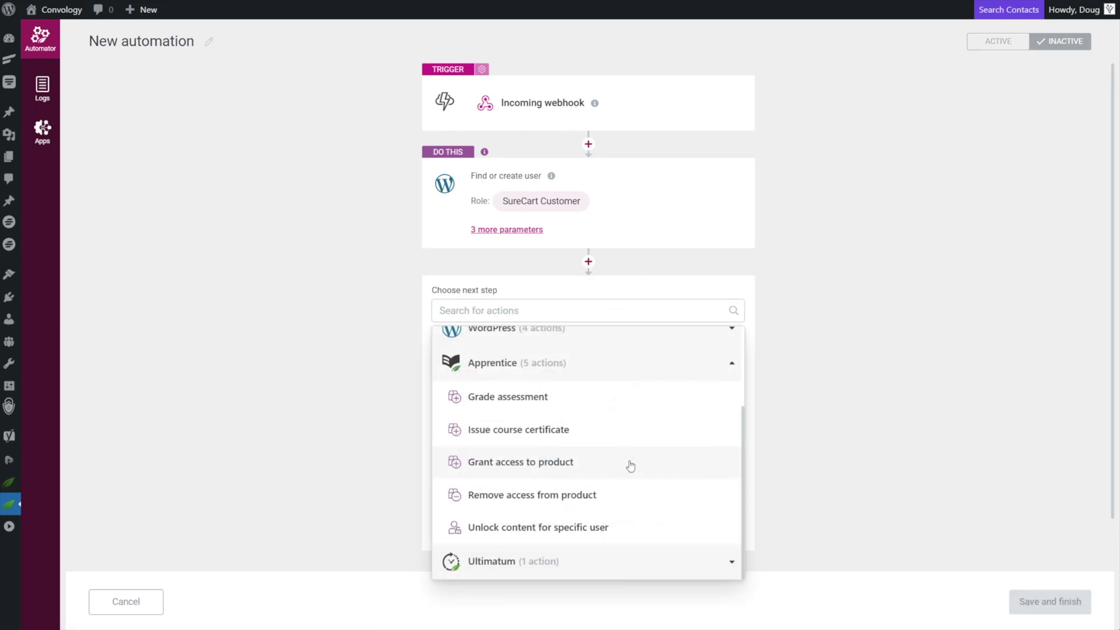
{"action": "left_click", "coordinate": [514, 467]}
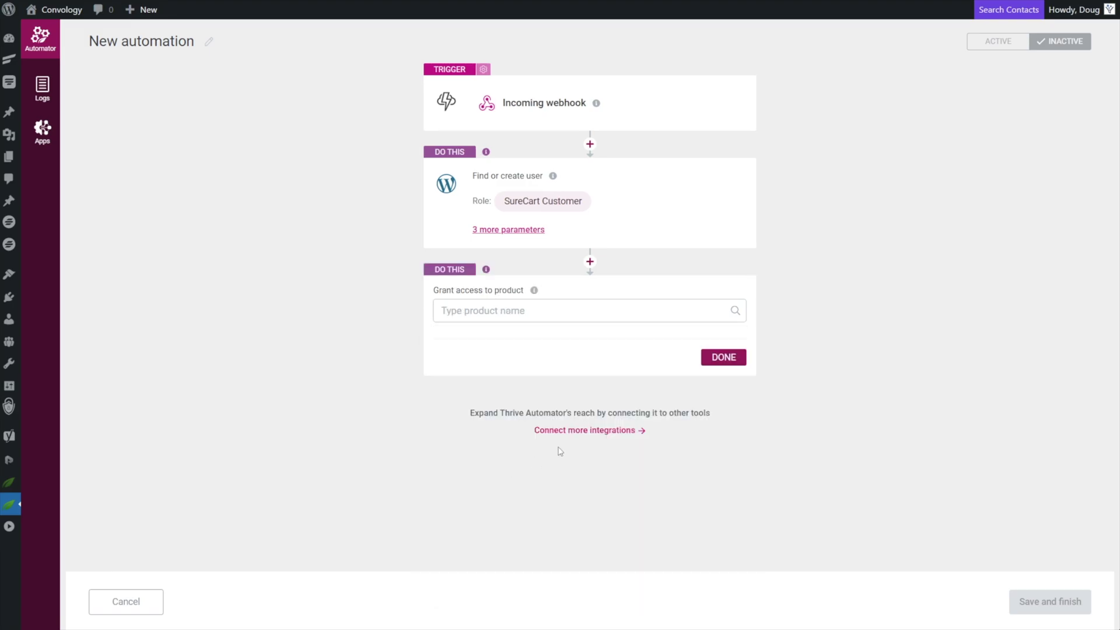
{"action": "left_click", "coordinate": [532, 311]}
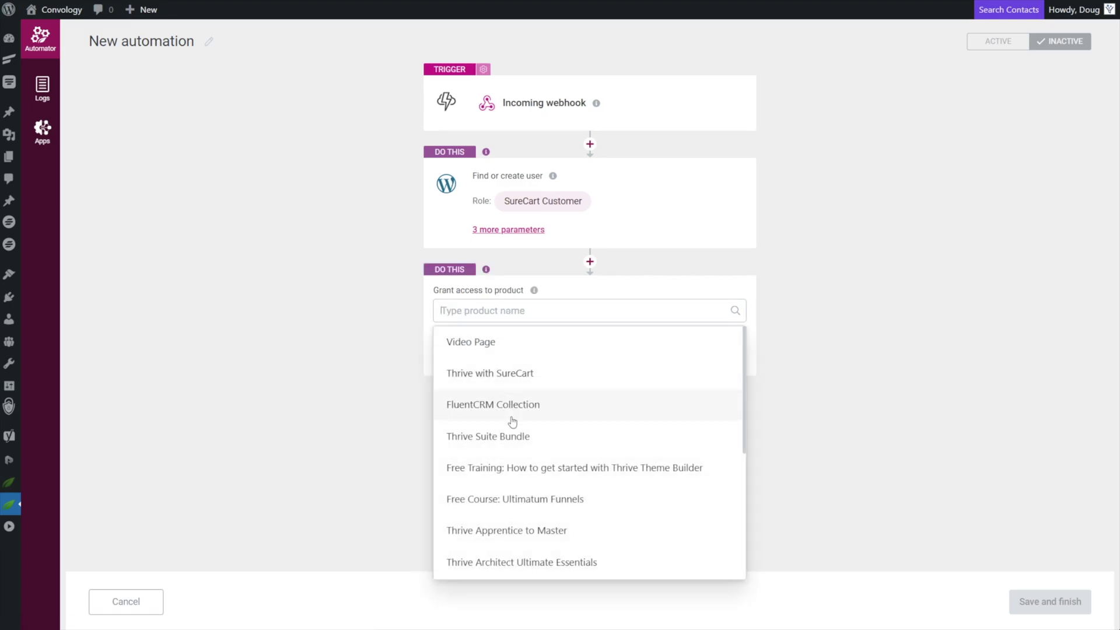
{"action": "scroll", "coordinate": [509, 514], "scroll_direction": "down", "scroll_amount": 1}
{"action": "scroll", "coordinate": [507, 519], "scroll_direction": "down", "scroll_amount": 4}
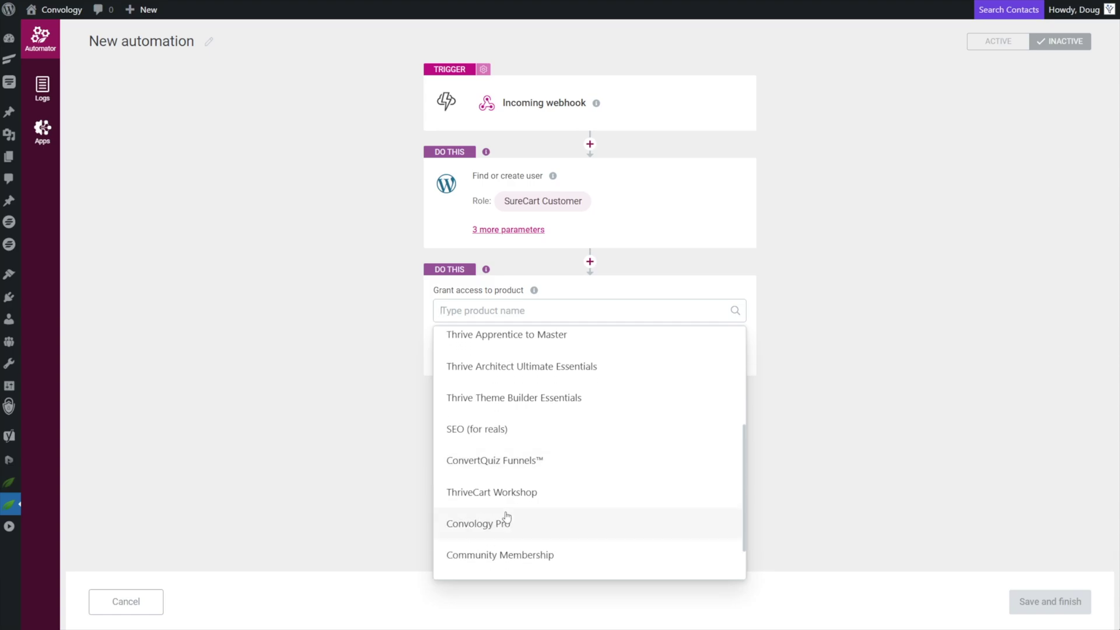
{"action": "left_click", "coordinate": [502, 556]}
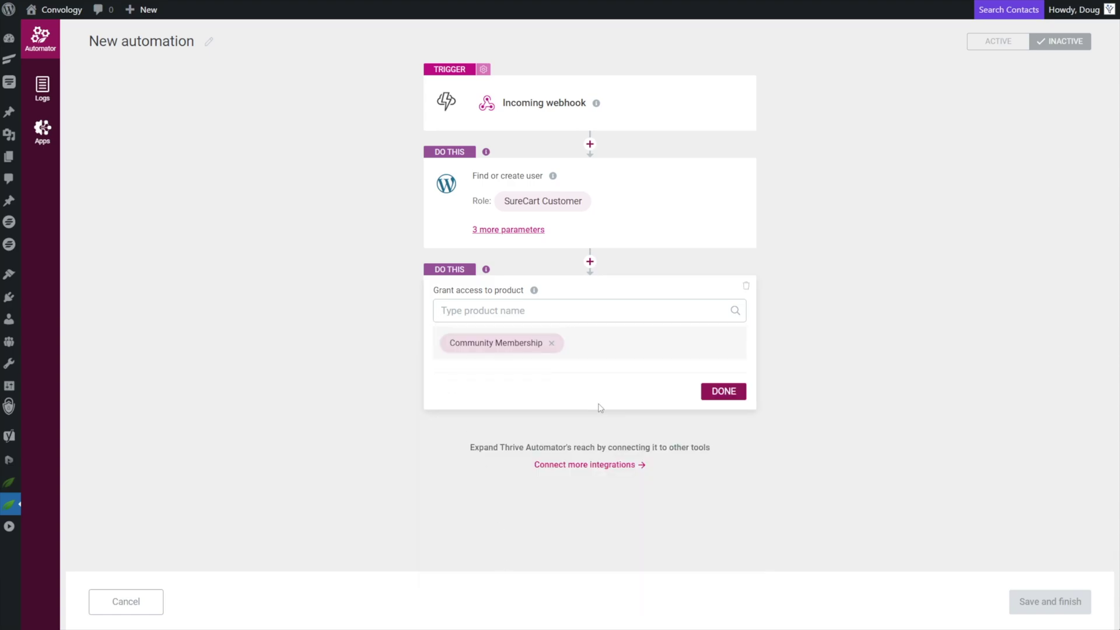
{"action": "left_click", "coordinate": [723, 391]}
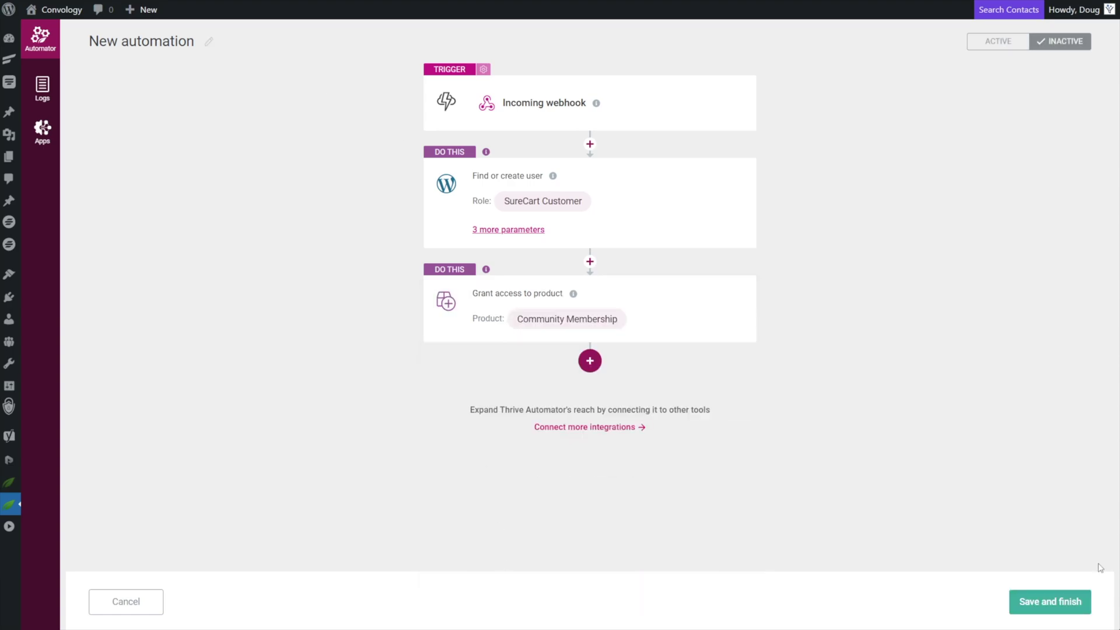